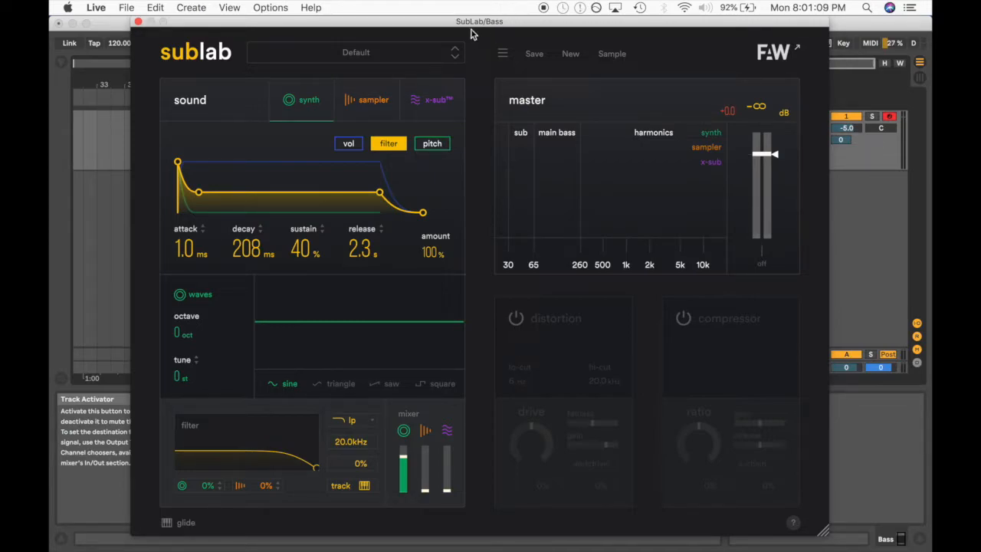
{"action": "left_click_drag", "start_coordinate": [467, 23], "coordinate": [475, 22]}
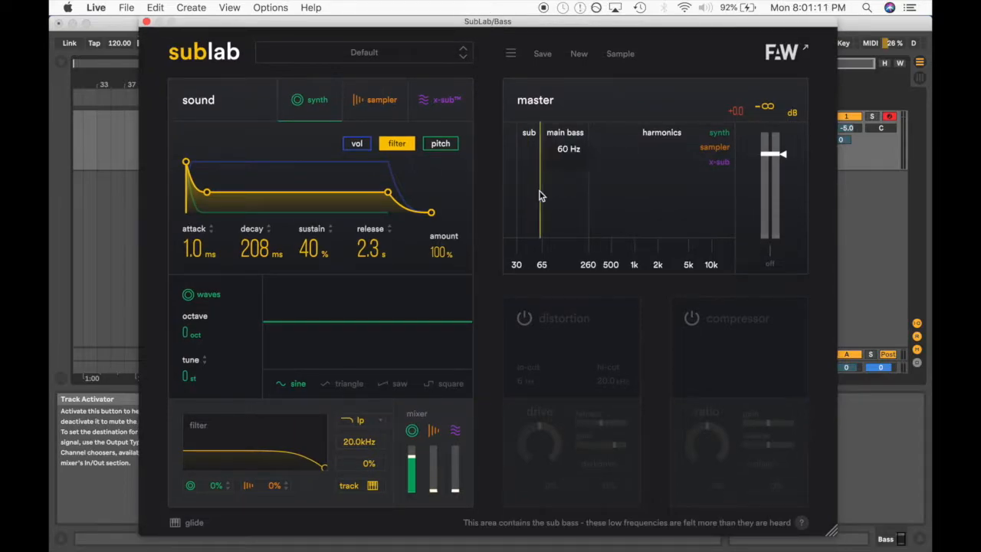
{"action": "mouse_move", "coordinate": [488, 21]}
{"action": "left_mouse_down"}
{"action": "mouse_move", "coordinate": [493, 89]}
{"action": "mouse_move", "coordinate": [493, 33]}
{"action": "mouse_move", "coordinate": [502, 38]}
{"action": "mouse_move", "coordinate": [491, 23]}
{"action": "left_mouse_up"}
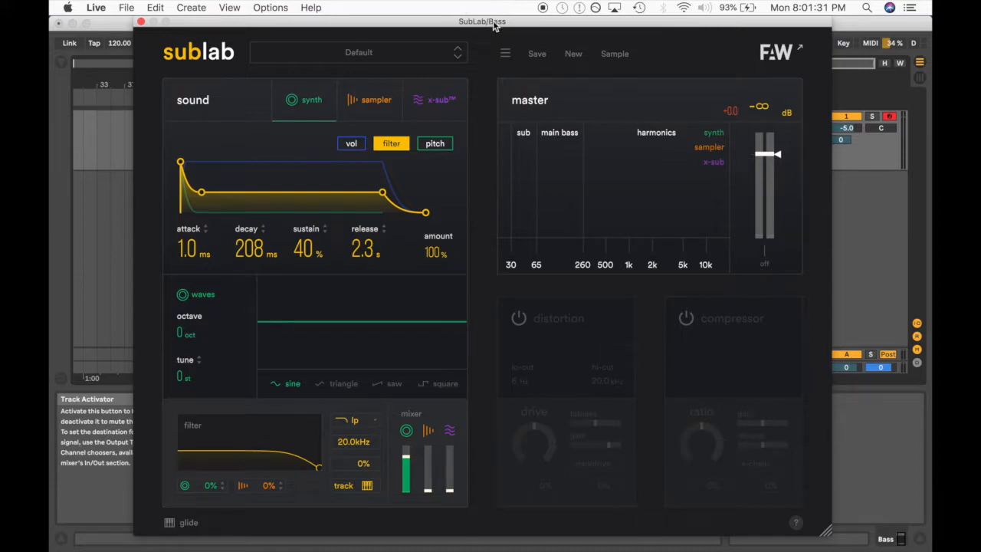
{"action": "left_click_drag", "start_coordinate": [477, 22], "coordinate": [466, 21]}
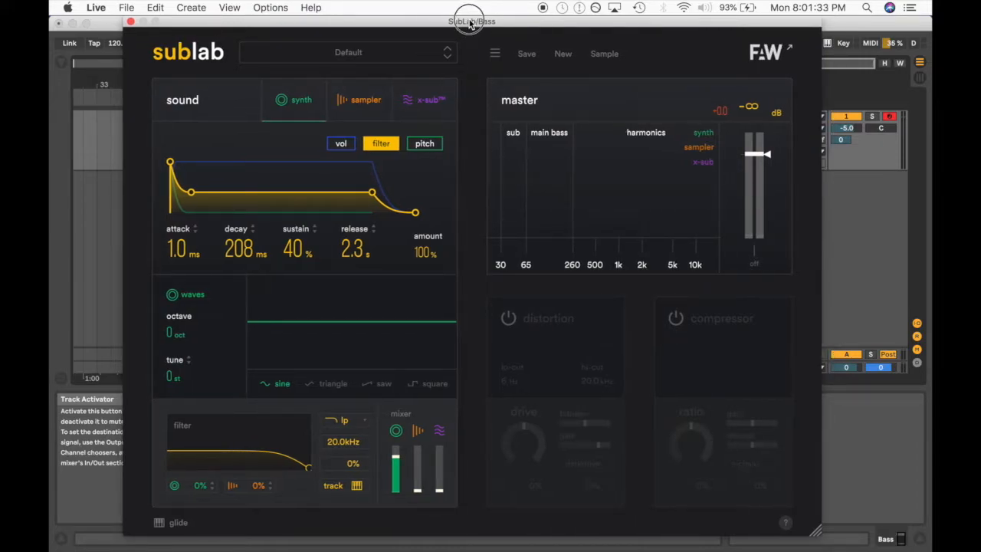
{"action": "left_click_drag", "start_coordinate": [471, 20], "coordinate": [480, 20]}
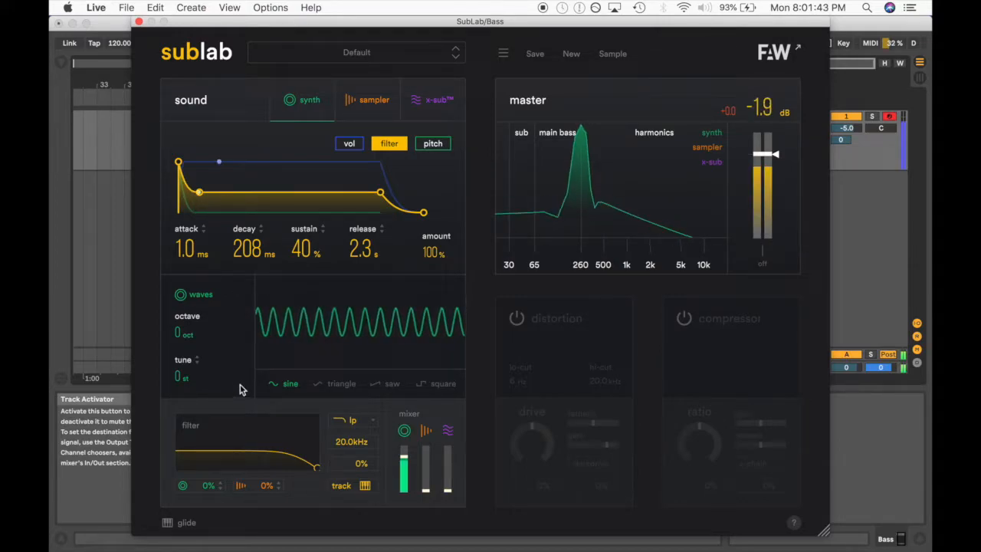
Audition the triangle, saw and square waveforms on the synth oscillator.
{"action": "left_click", "coordinate": [332, 387]}
{"action": "left_click", "coordinate": [379, 387]}
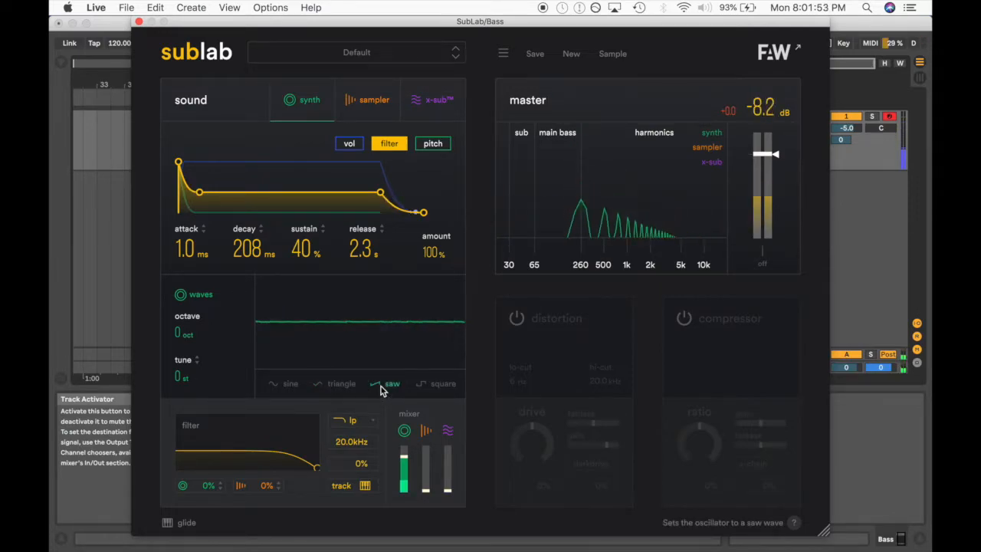
{"action": "left_click", "coordinate": [439, 389]}
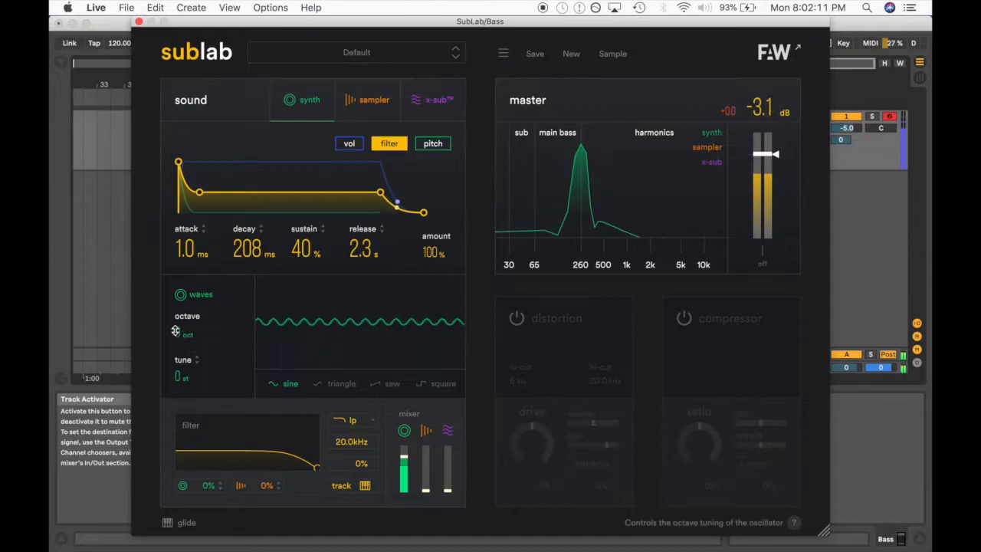
Set the synth oscillator's octave to -2 and the volume envelope's release to 1.0 s.
{"action": "left_click_drag", "start_coordinate": [182, 332], "coordinate": [184, 349]}
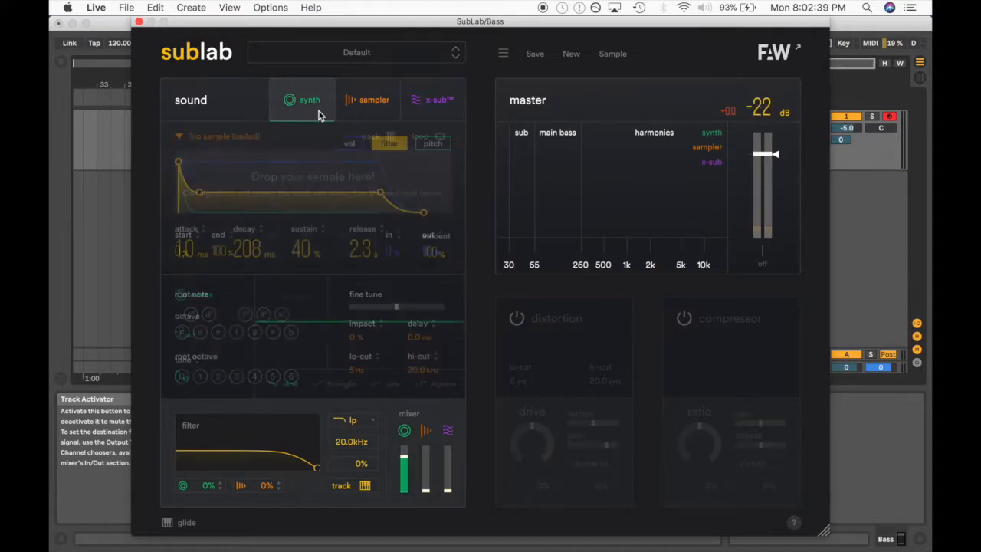
{"action": "left_click", "coordinate": [348, 144]}
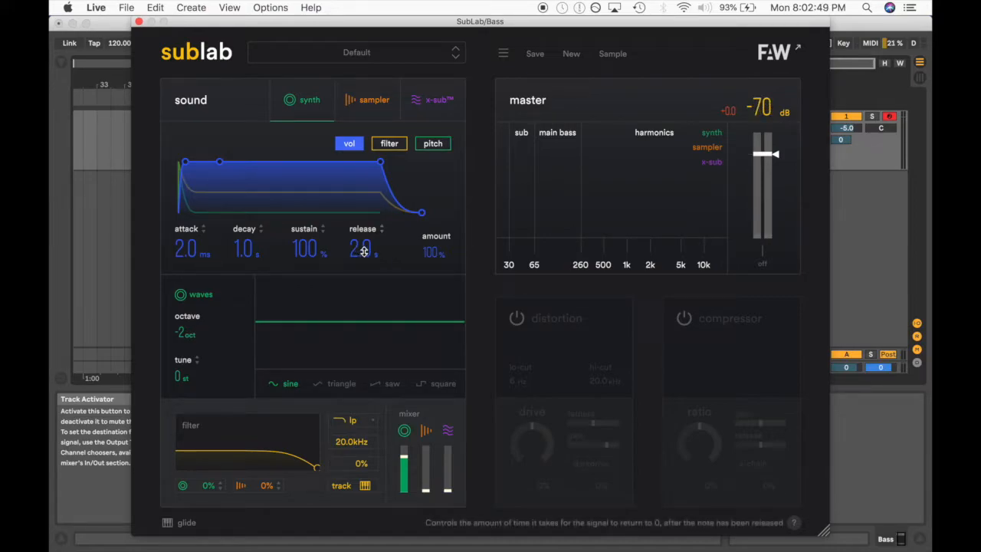
{"action": "left_click_drag", "start_coordinate": [364, 249], "coordinate": [363, 263]}
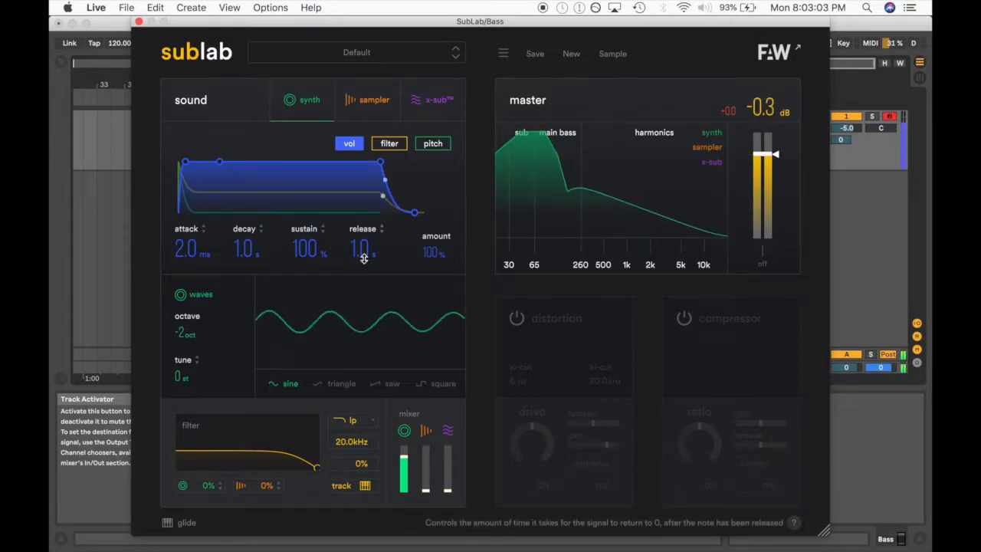
Try the synth's pitch envelope amount at 100% and 0%, and settle on 20%.
{"action": "left_click", "coordinate": [388, 146]}
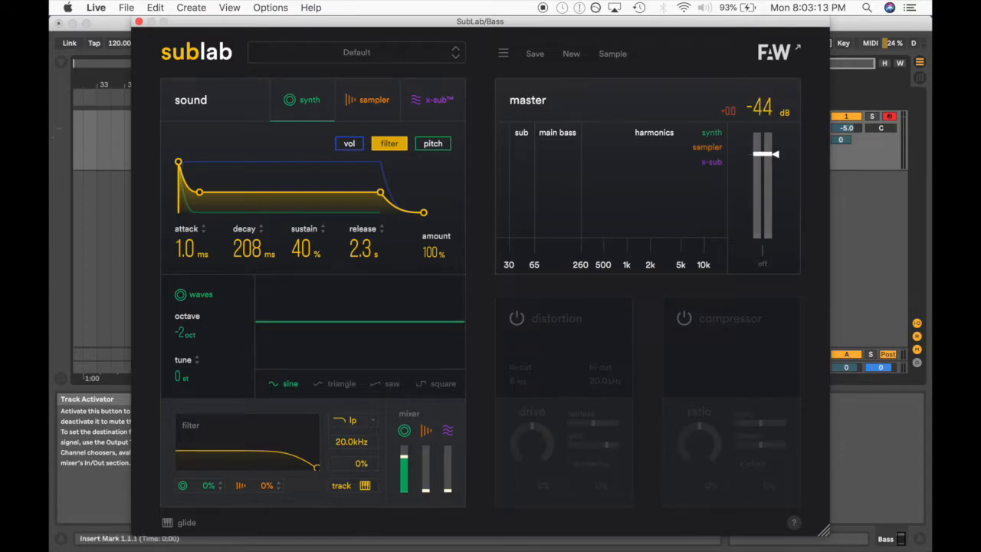
{"action": "left_click", "coordinate": [347, 144]}
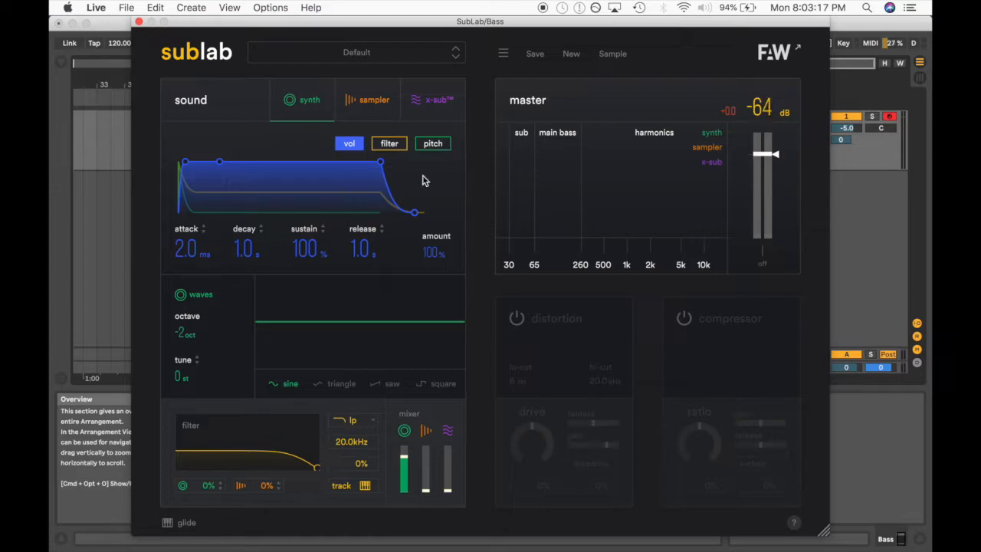
{"action": "left_click", "coordinate": [439, 147]}
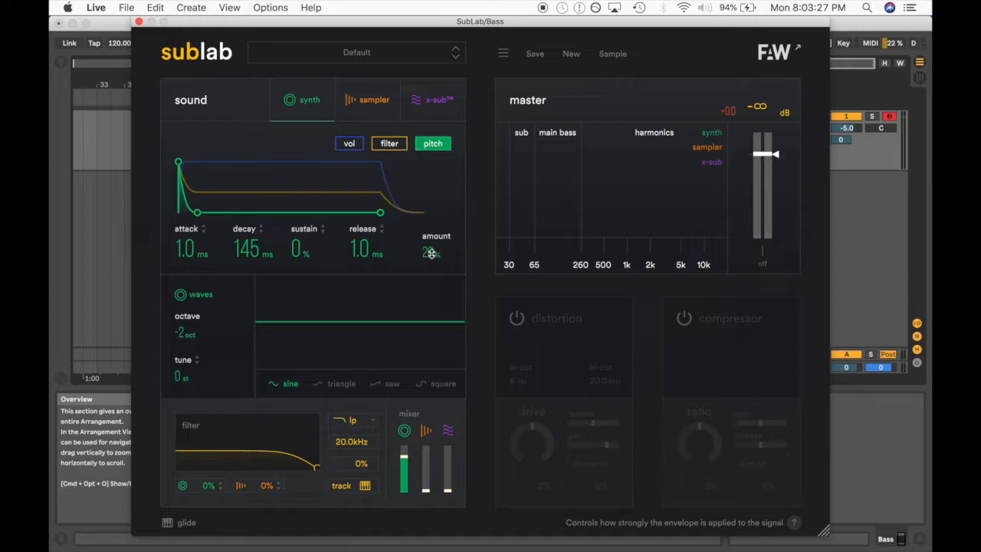
{"action": "left_click_drag", "start_coordinate": [431, 254], "coordinate": [437, 257]}
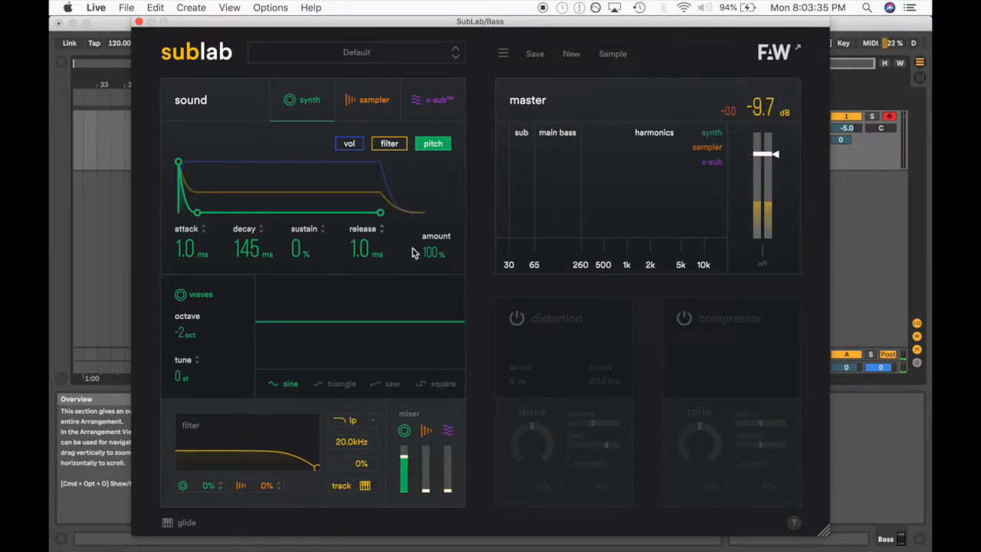
{"action": "left_click_drag", "start_coordinate": [436, 249], "coordinate": [433, 276]}
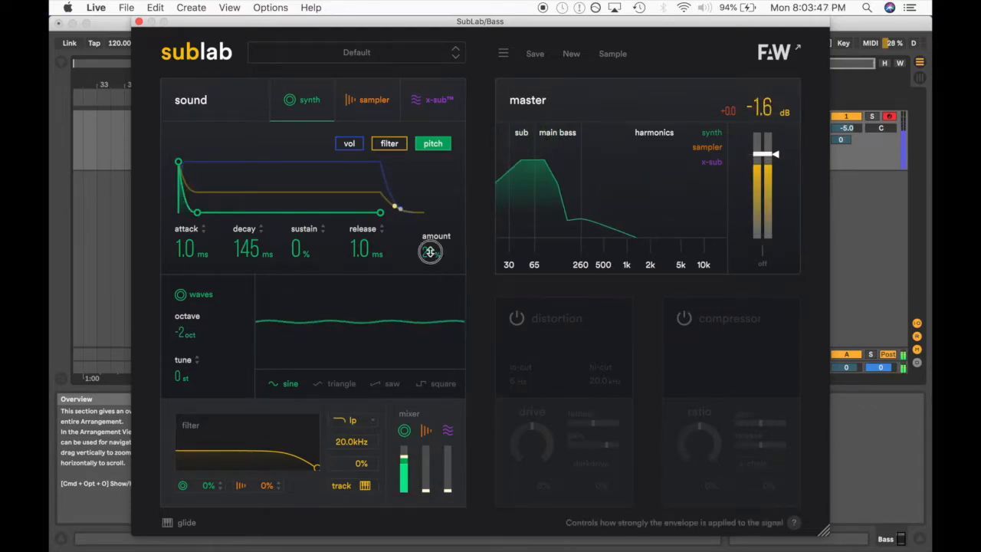
{"action": "left_click_drag", "start_coordinate": [431, 254], "coordinate": [430, 360]}
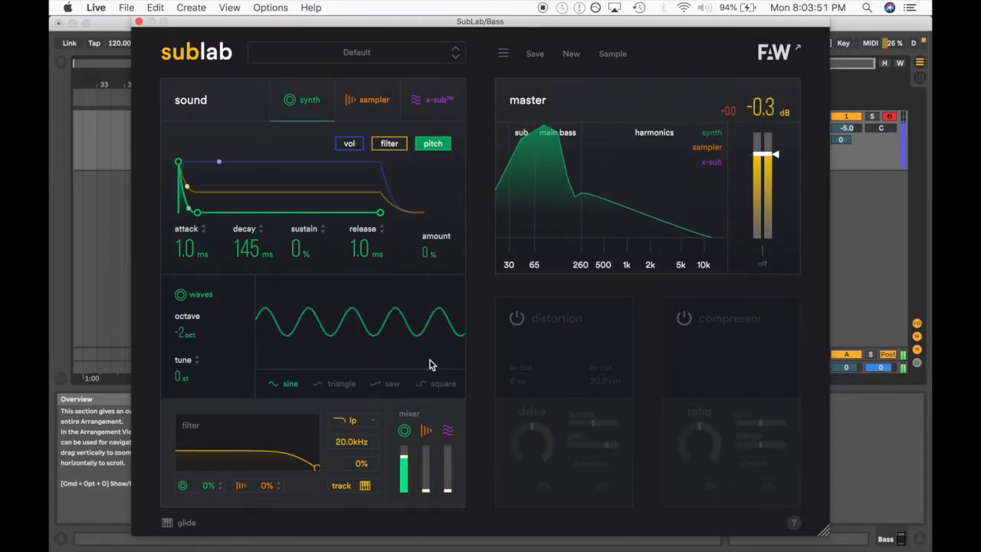
{"action": "left_click_drag", "start_coordinate": [432, 252], "coordinate": [434, 240]}
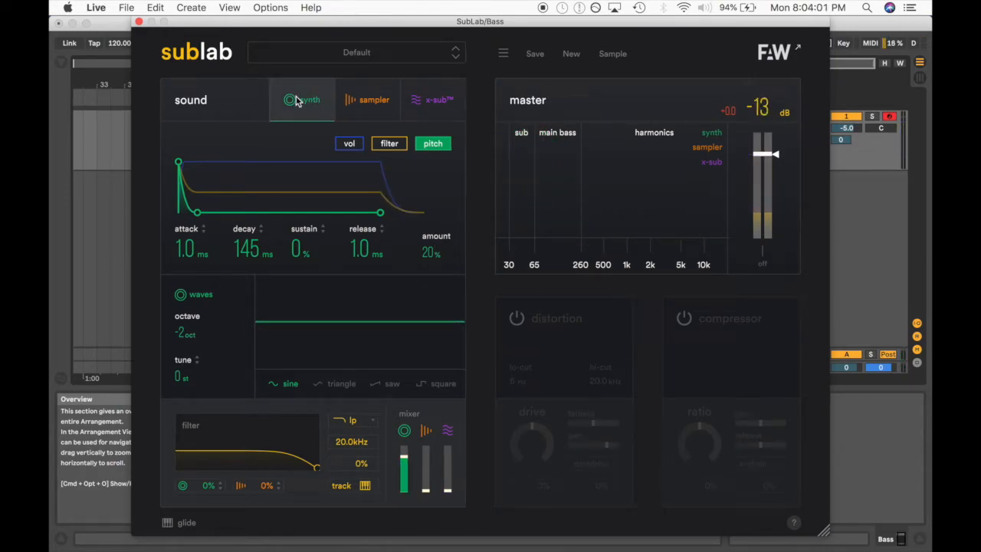
Load the built-in SD_SUBLAB_KT5 sample into the sampler.
{"action": "left_click", "coordinate": [378, 99]}
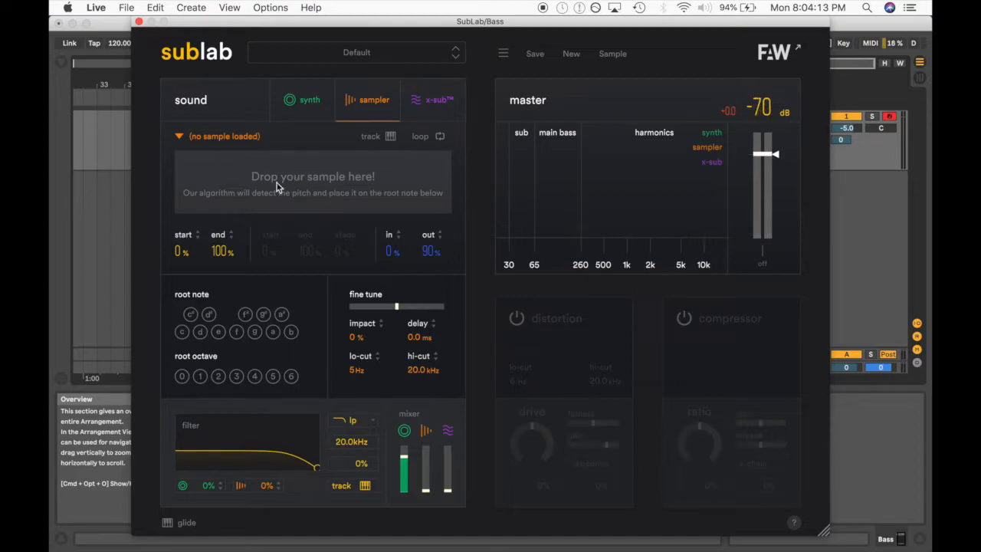
{"action": "left_click", "coordinate": [179, 138]}
{"action": "mouse_move", "coordinate": [218, 178]}
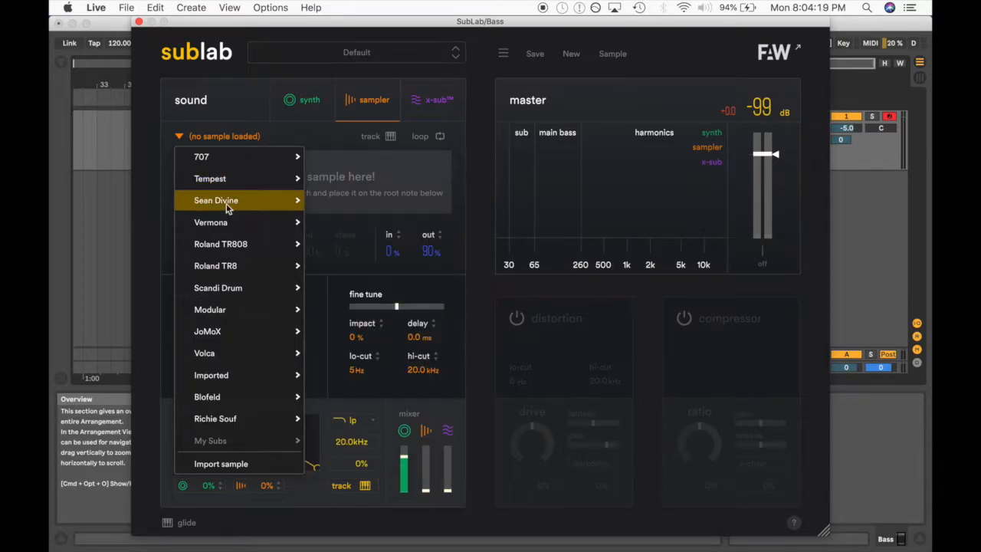
{"action": "mouse_move", "coordinate": [226, 202]}
{"action": "left_click", "coordinate": [392, 294]}
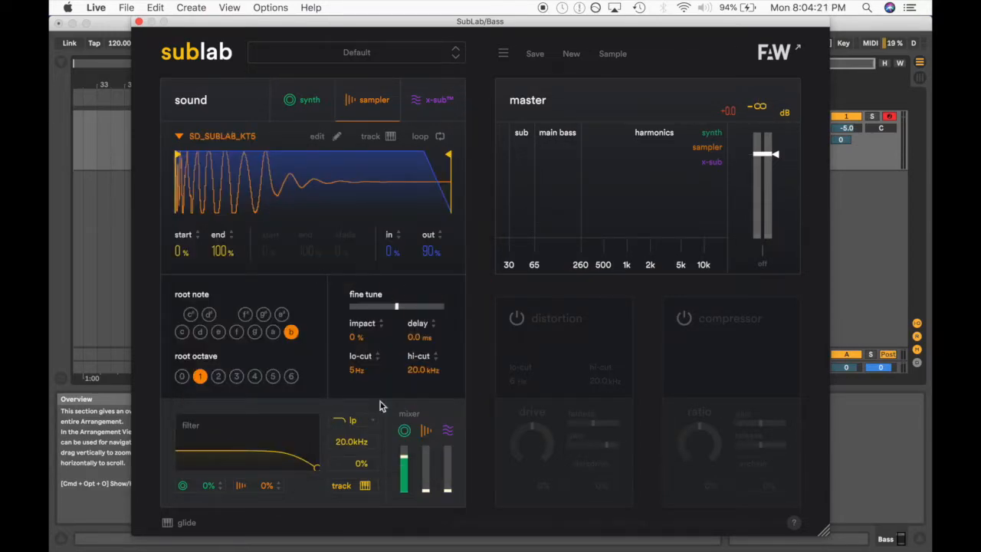
Raise the sampler's mixer level to its default, muting the synth only while auditioning the sample alone.
{"action": "left_click", "coordinate": [405, 433]}
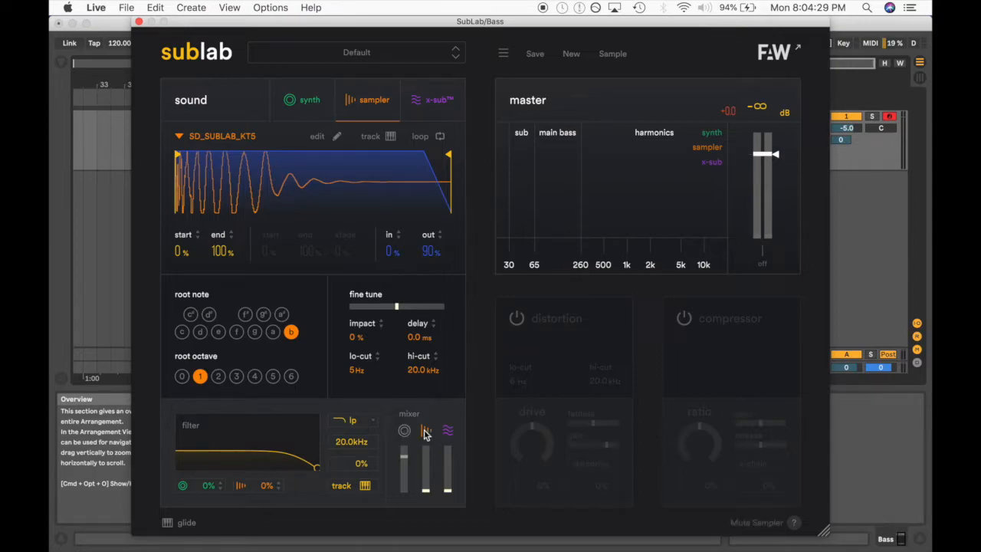
{"action": "double_click", "coordinate": [426, 491]}
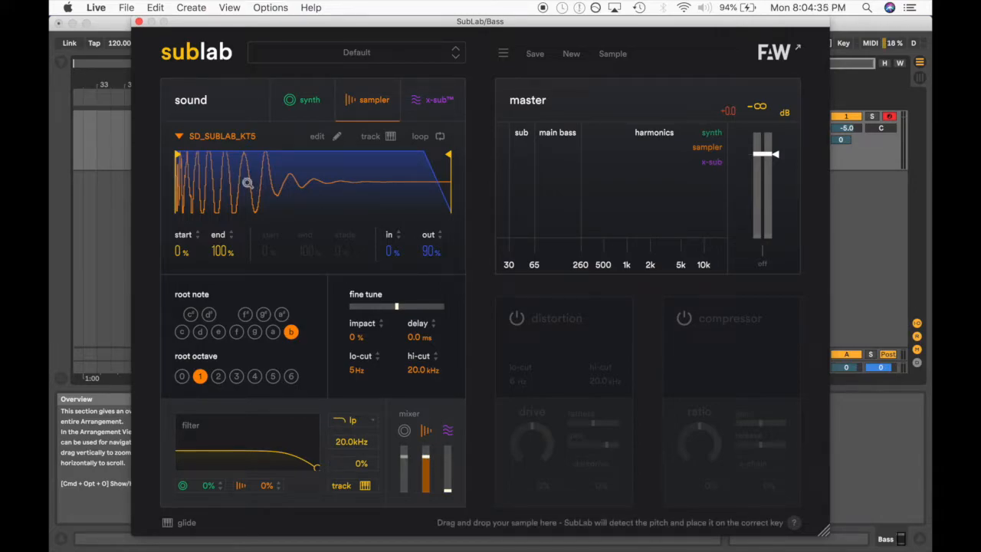
{"action": "left_click", "coordinate": [296, 198]}
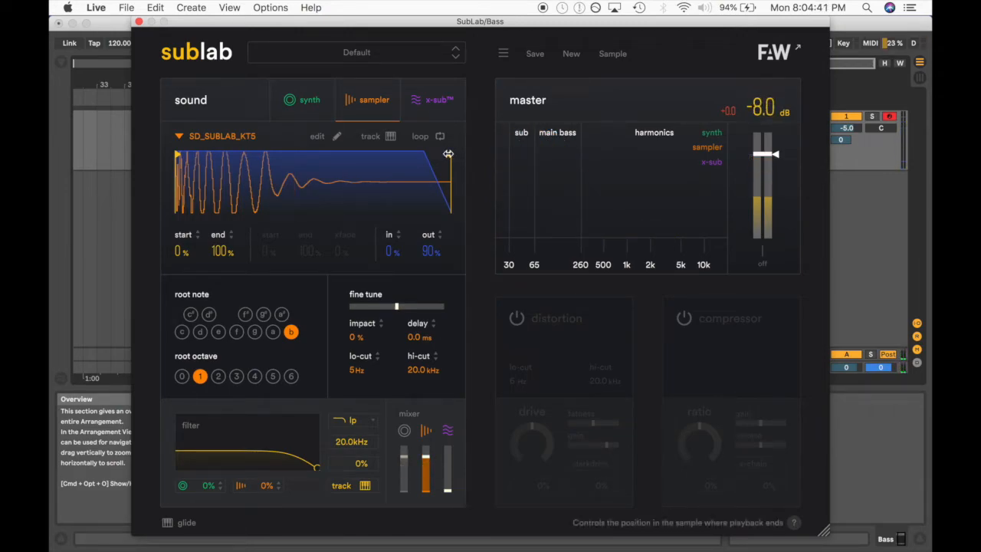
{"action": "left_click", "coordinate": [404, 434]}
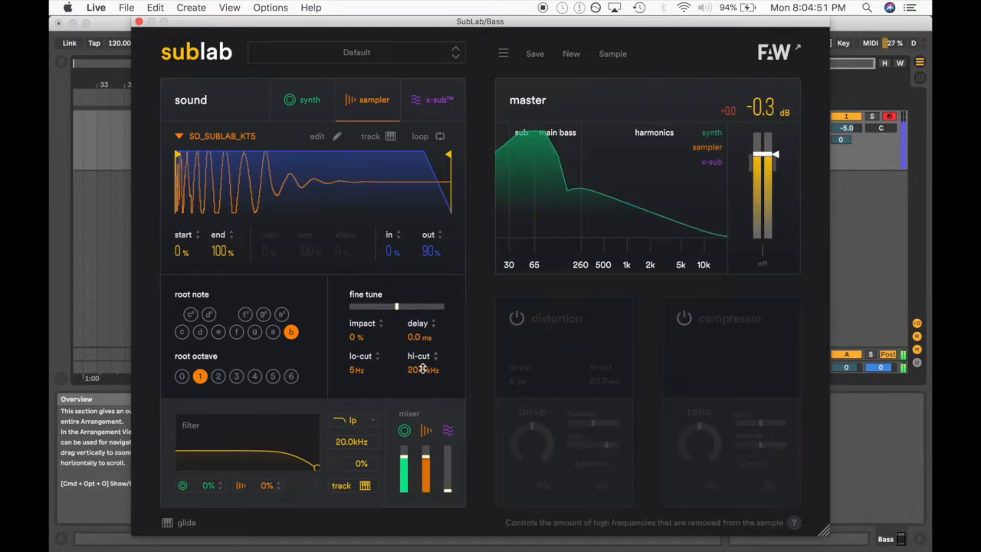
Set the sampler's lo-cut to 51 Hz and its hi-cut to 773 Hz.
{"action": "mouse_move", "coordinate": [421, 369]}
{"action": "left_mouse_down"}
{"action": "mouse_move", "coordinate": [424, 402]}
{"action": "mouse_move", "coordinate": [423, 377]}
{"action": "left_mouse_up"}
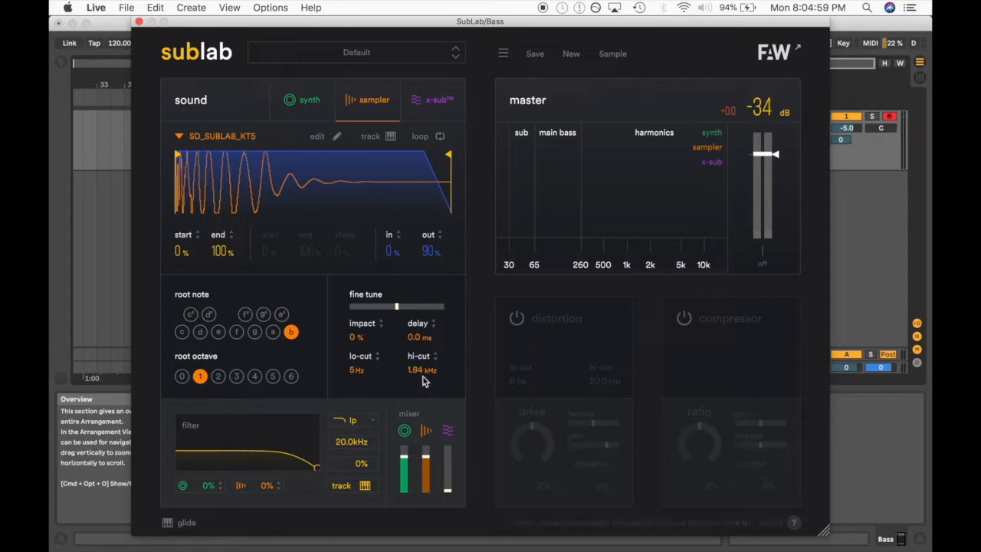
{"action": "left_click_drag", "start_coordinate": [357, 369], "coordinate": [363, 370]}
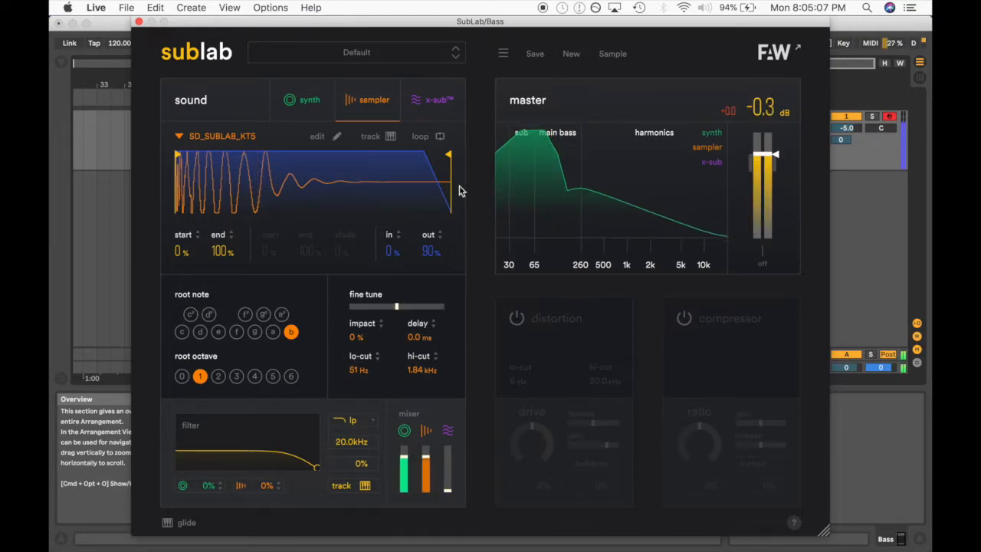
{"action": "left_click_drag", "start_coordinate": [420, 370], "coordinate": [418, 369]}
Shorten the sample's end point to 48% and set its fade-out position to 0%.
{"action": "left_click_drag", "start_coordinate": [448, 157], "coordinate": [305, 154]}
{"action": "left_click_drag", "start_coordinate": [429, 249], "coordinate": [460, 386]}
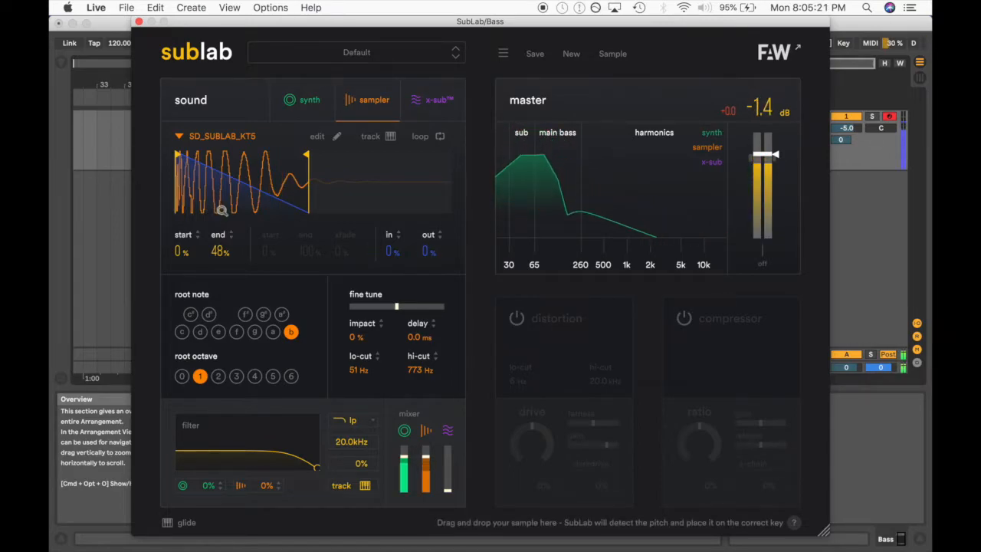
Compare the bass with and without the sampler, and lower the sampler's mixer level slightly below the synth's.
{"action": "left_click", "coordinate": [427, 433]}
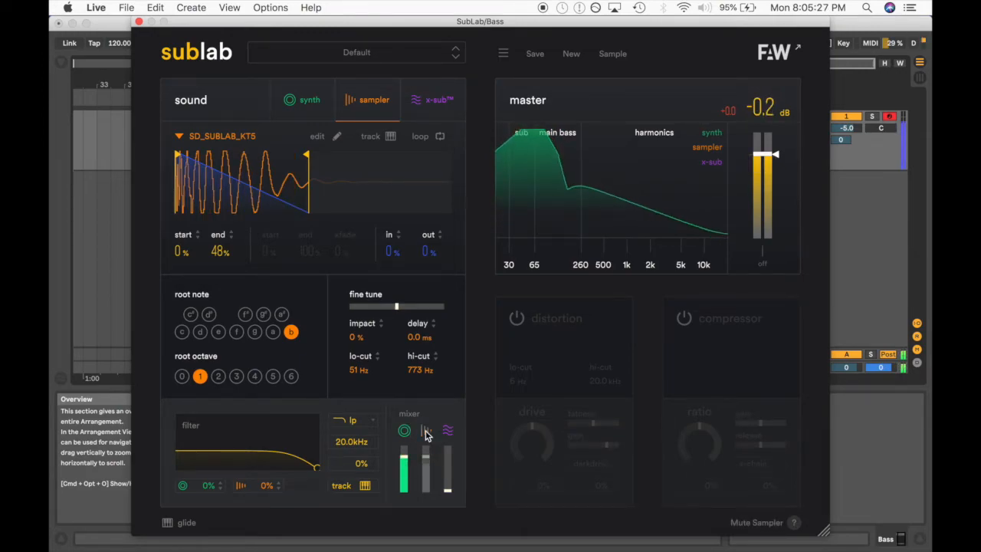
{"action": "left_click", "coordinate": [427, 433]}
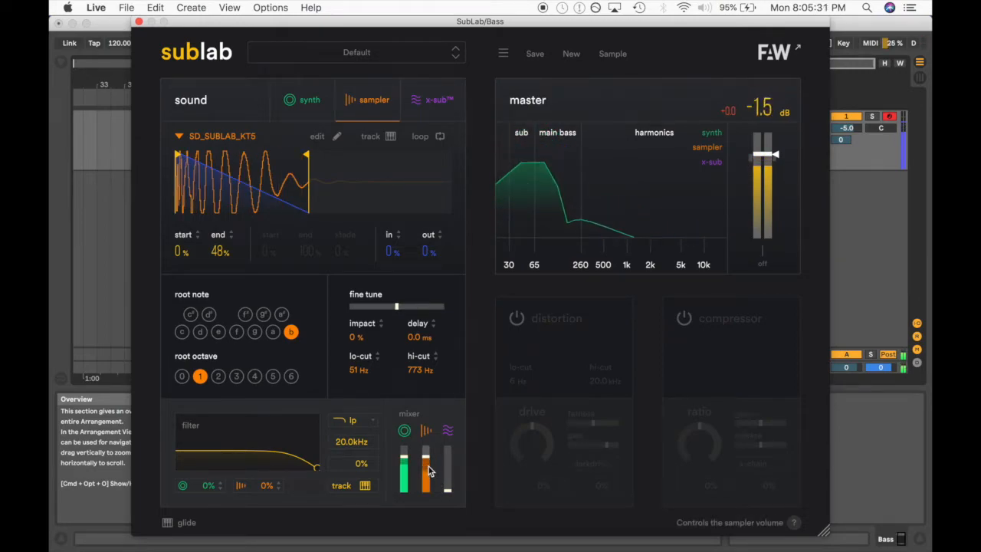
{"action": "left_click_drag", "start_coordinate": [426, 461], "coordinate": [426, 468]}
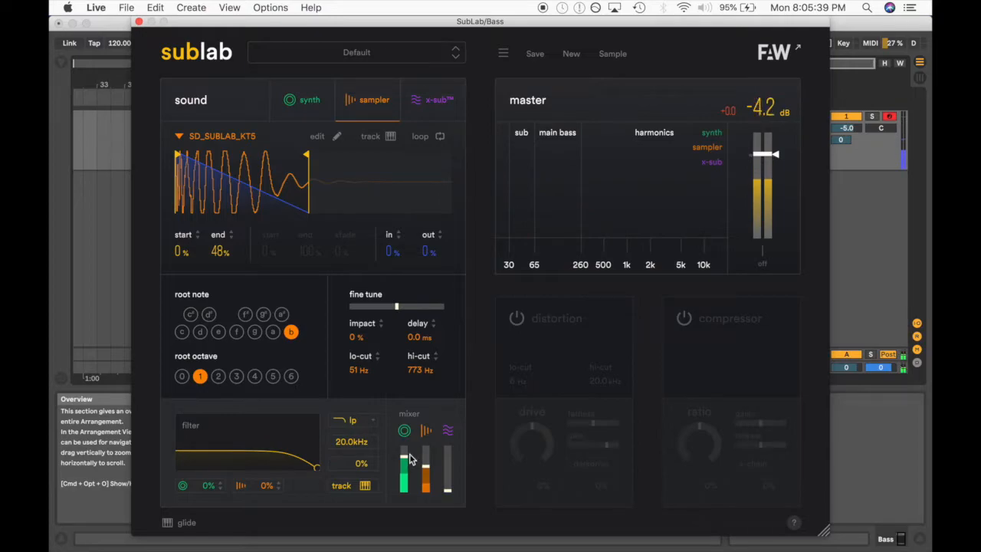
Raise the x-sub layer's mixer level to its default and mute the layer to compare the sound.
{"action": "left_click", "coordinate": [306, 101]}
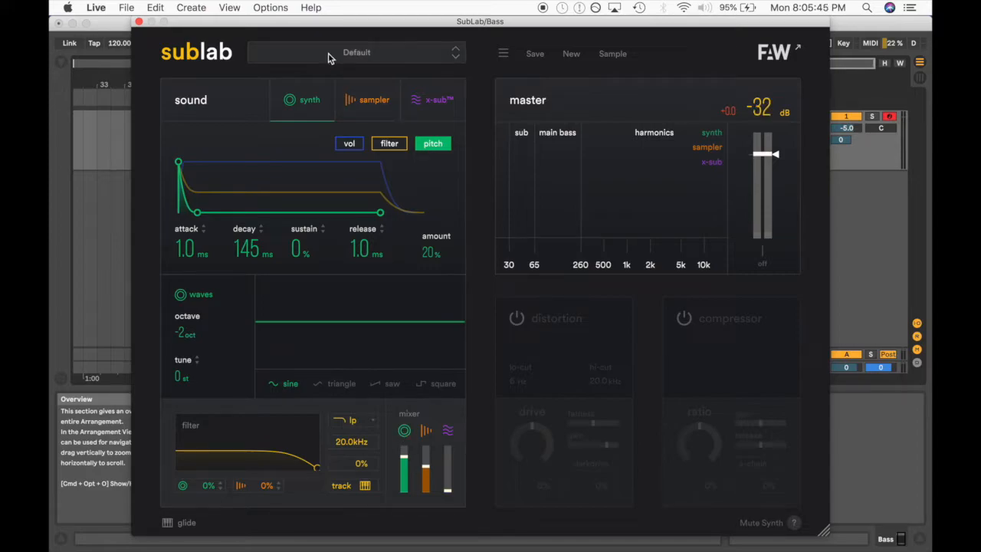
{"action": "left_click", "coordinate": [372, 101]}
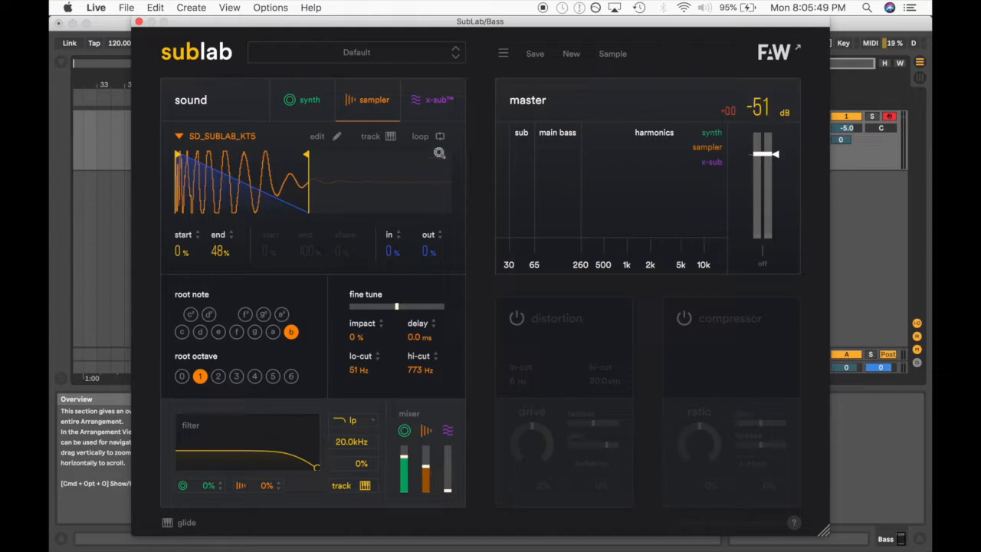
{"action": "left_click", "coordinate": [446, 90]}
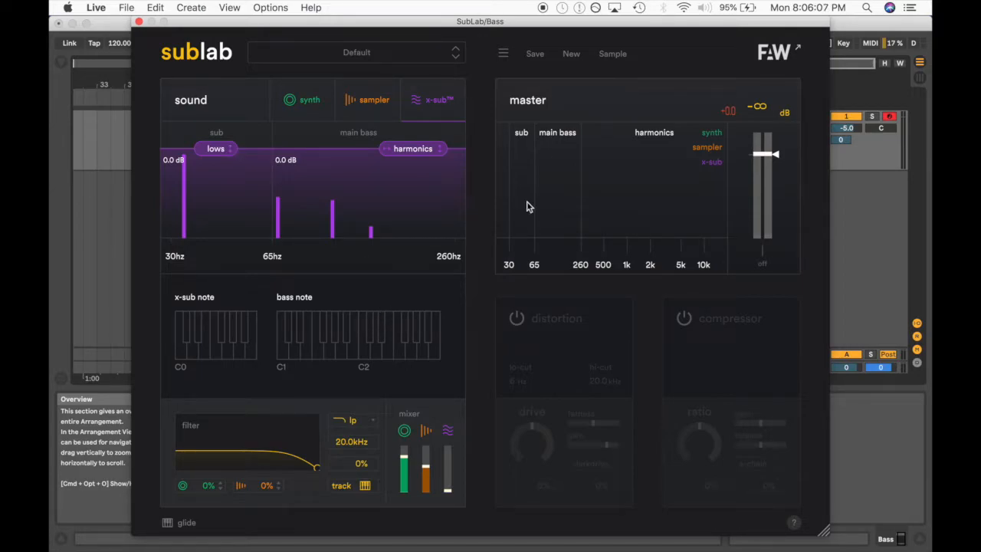
{"action": "double_click", "coordinate": [447, 491]}
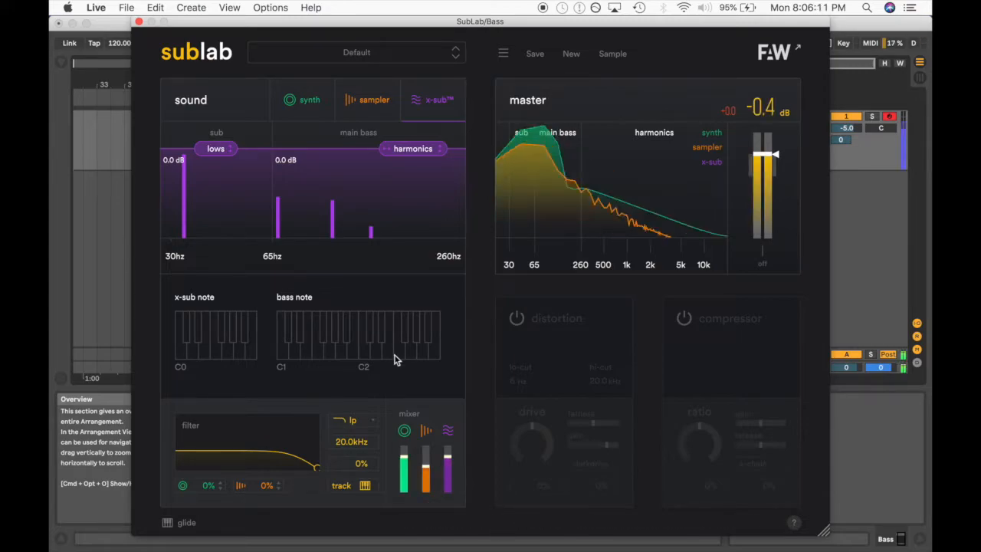
{"action": "left_click", "coordinate": [436, 105]}
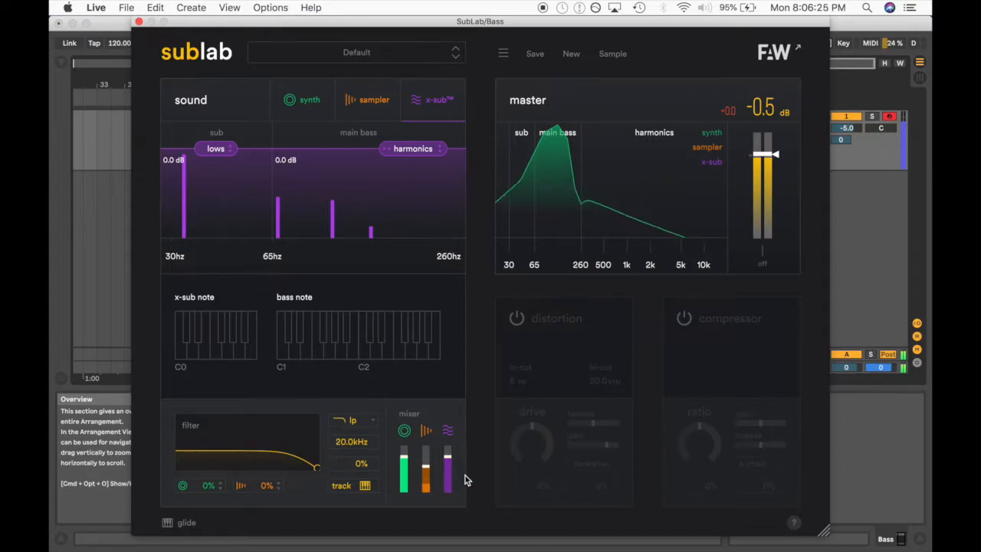
{"action": "left_click", "coordinate": [450, 431]}
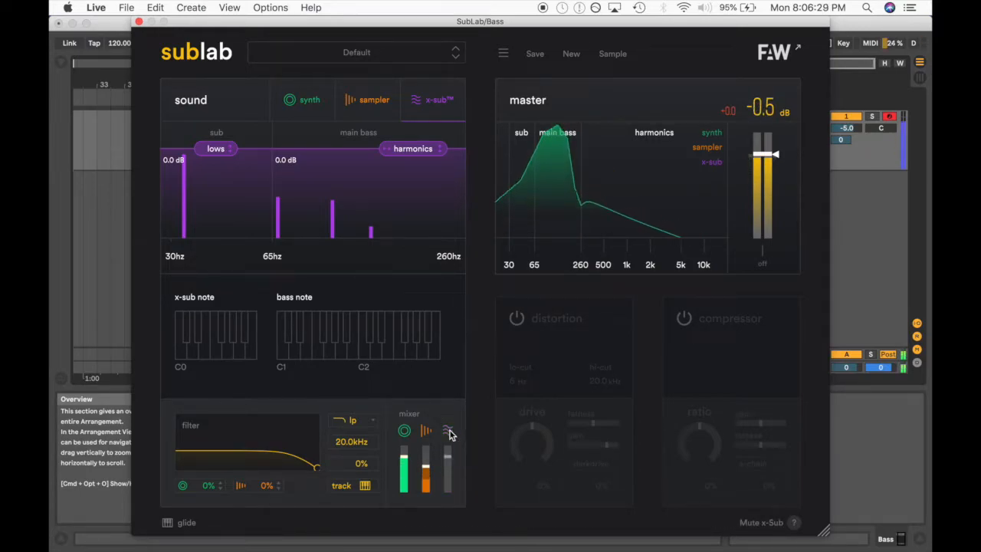
Unmute the x-sub layer in the mixer and lower the levels of its lows and harmonics.
{"action": "left_click", "coordinate": [448, 433]}
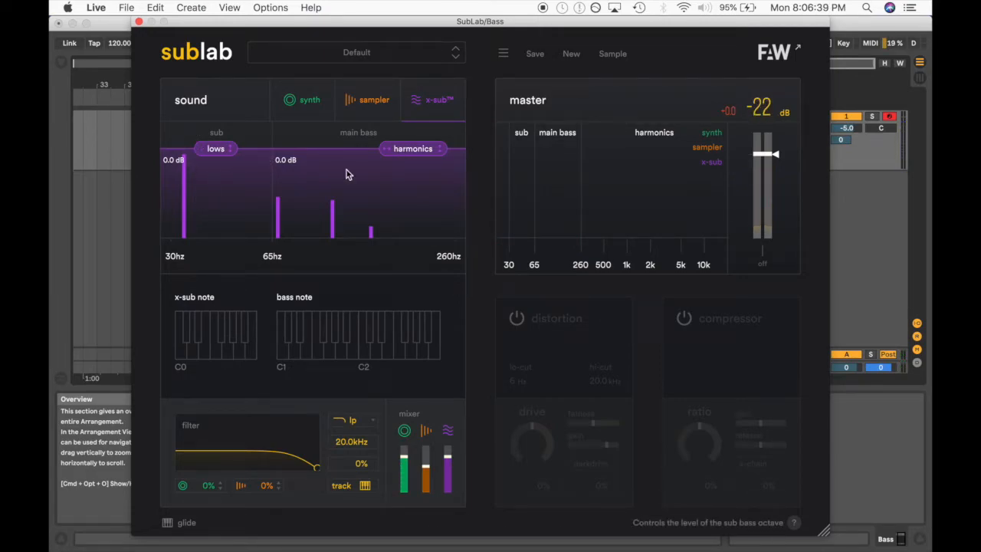
{"action": "left_click_drag", "start_coordinate": [215, 149], "coordinate": [217, 190]}
{"action": "left_click_drag", "start_coordinate": [409, 149], "coordinate": [412, 172]}
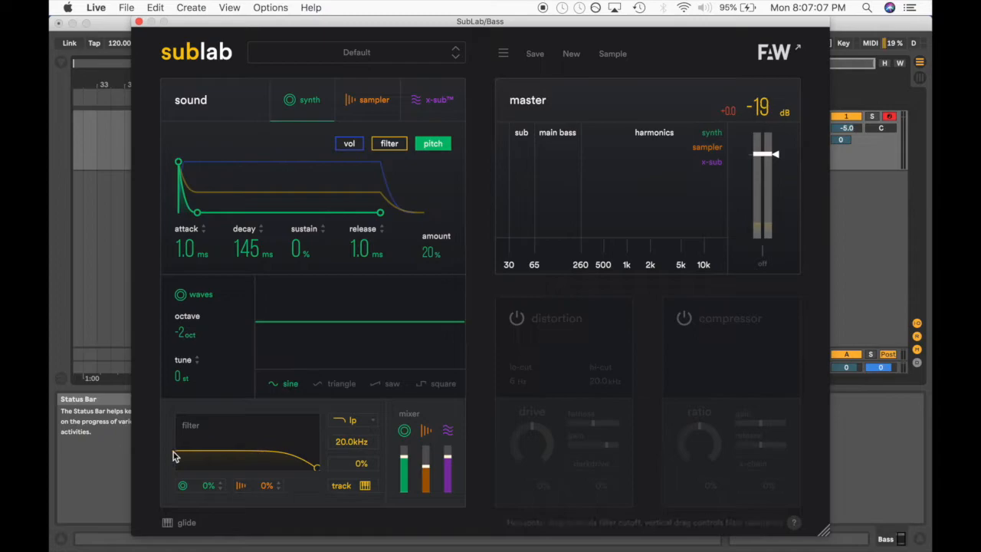
Review the synth's filter and volume envelopes and try a higher oscillator filter amount, returning it to 0%.
{"action": "left_click", "coordinate": [392, 144]}
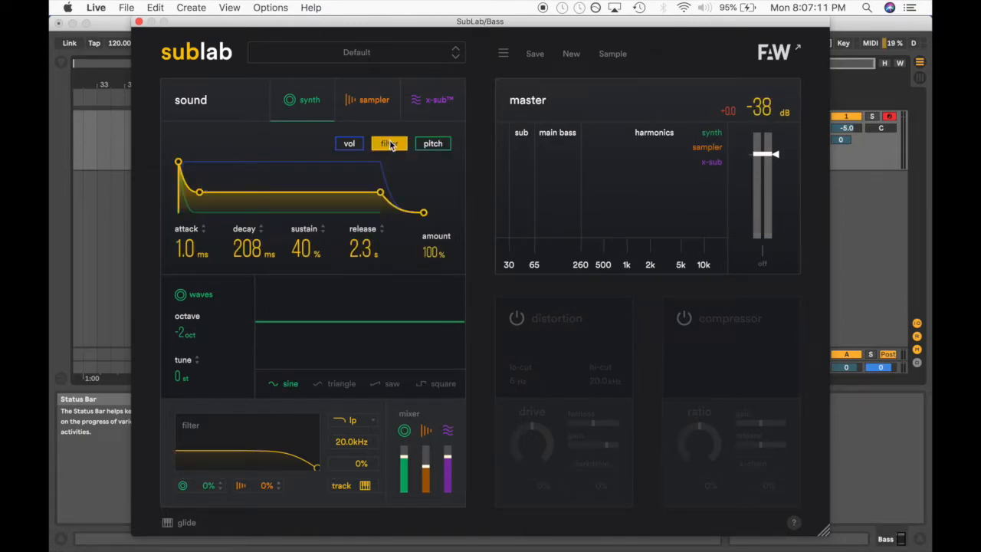
{"action": "left_click", "coordinate": [350, 143]}
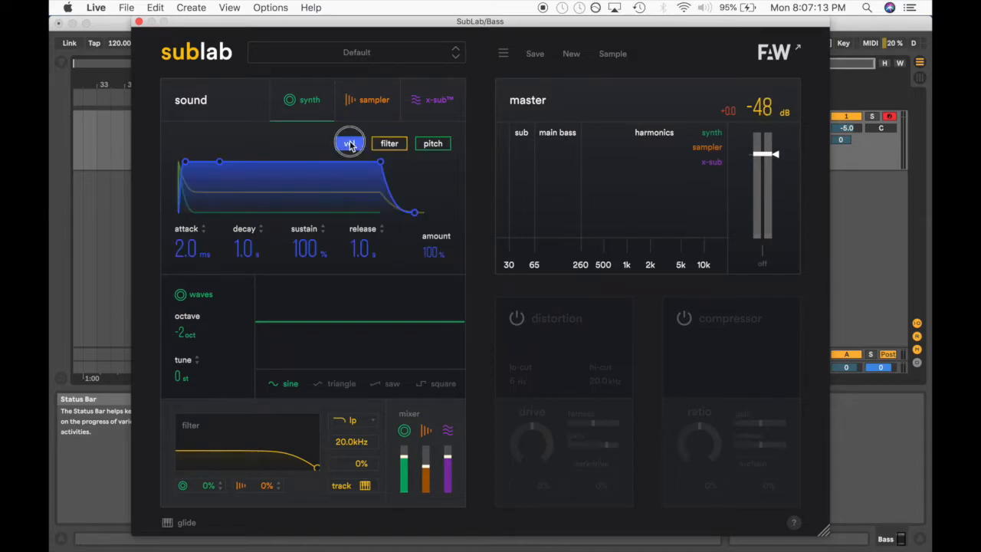
{"action": "left_click_drag", "start_coordinate": [207, 485], "coordinate": [207, 330]}
{"action": "left_click_drag", "start_coordinate": [207, 485], "coordinate": [209, 536]}
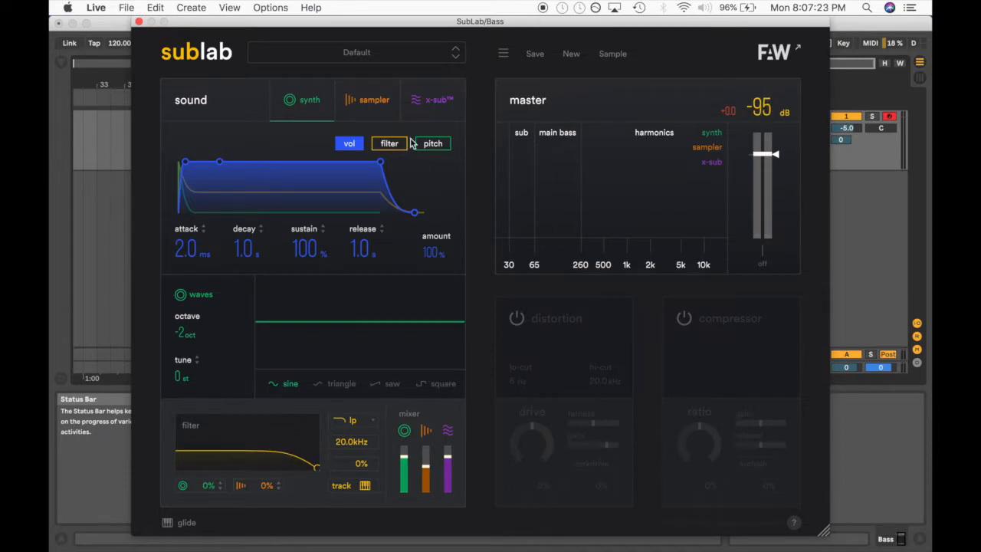
Try the glide with an instant time, and return it to 1/16 with legato on.
{"action": "left_click", "coordinate": [168, 524]}
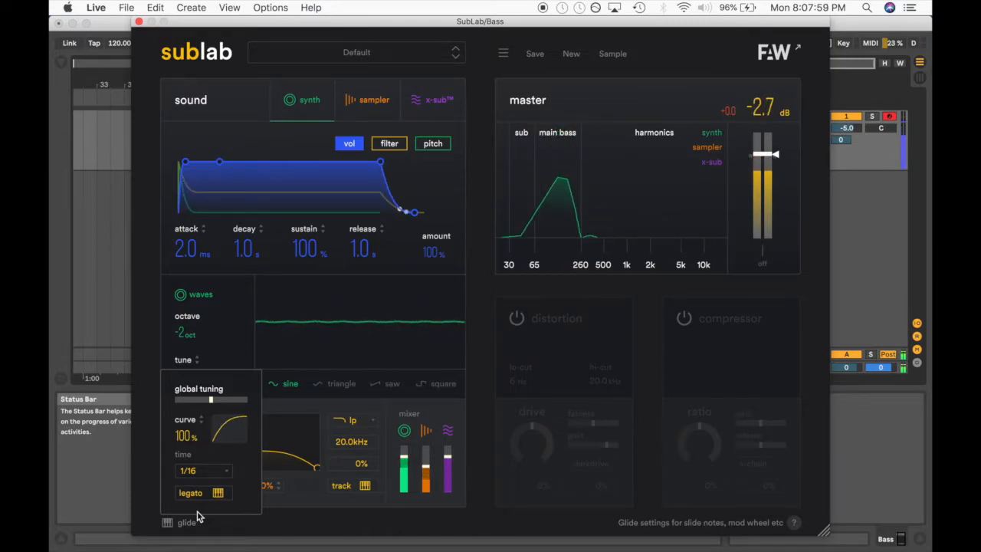
{"action": "left_click", "coordinate": [220, 470]}
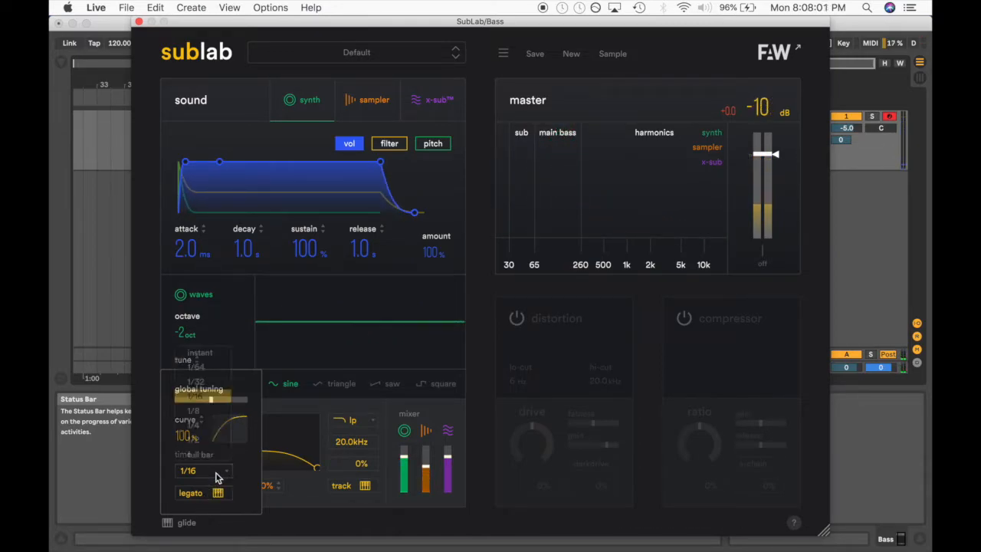
{"action": "left_click", "coordinate": [200, 353]}
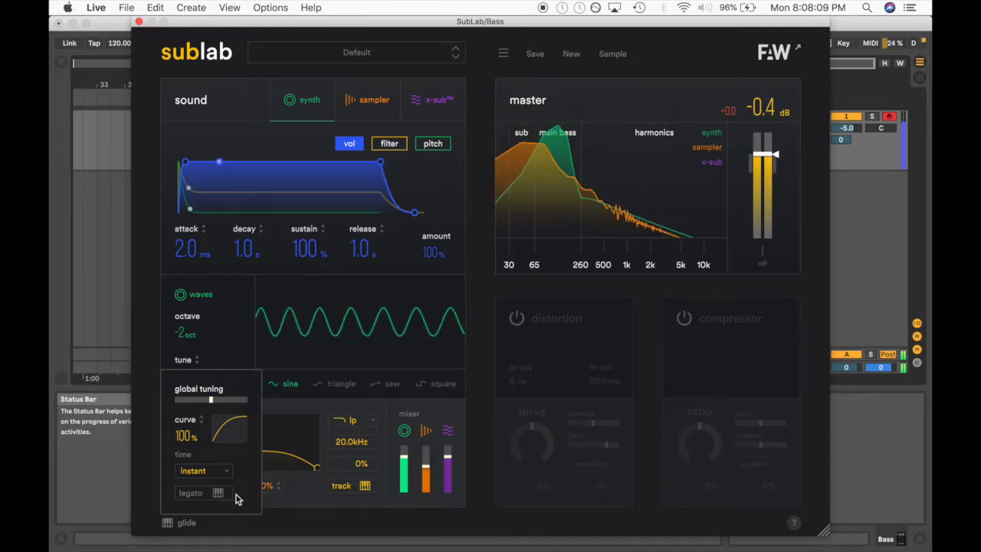
{"action": "left_click", "coordinate": [206, 494]}
{"action": "left_click", "coordinate": [201, 471]}
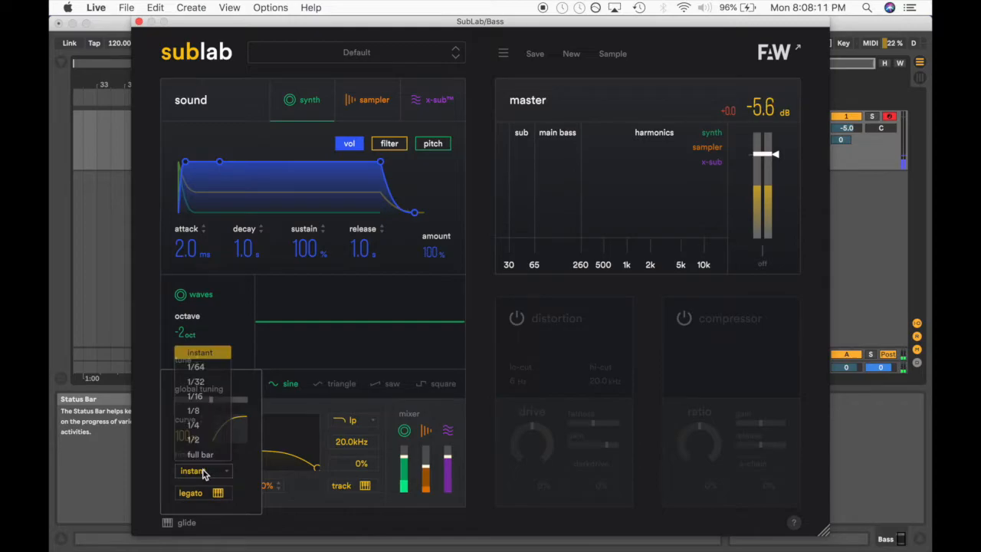
{"action": "left_click", "coordinate": [197, 396]}
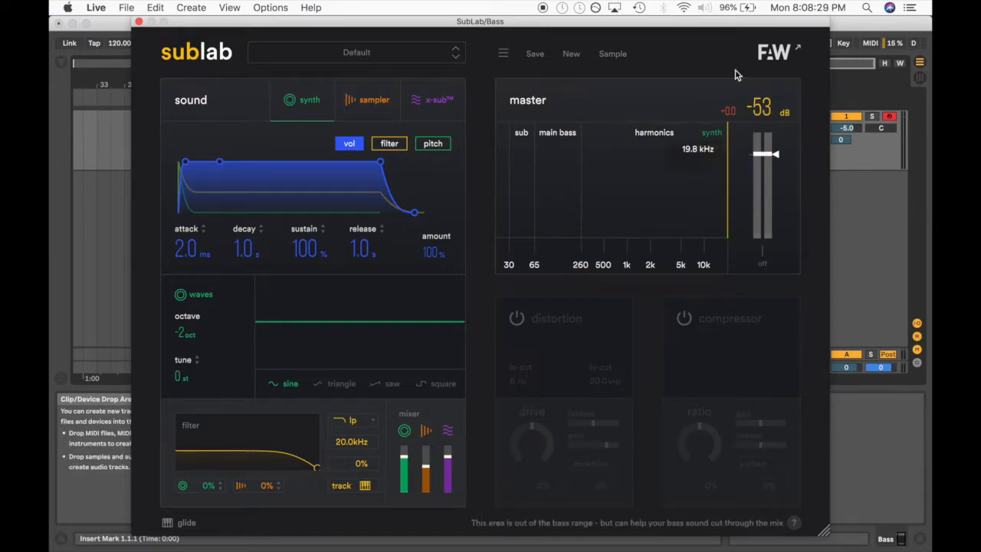
Turn on the distortion for 100% of the synth signal and set its type to grunge after trying overdrive.
{"action": "left_click", "coordinate": [515, 318]}
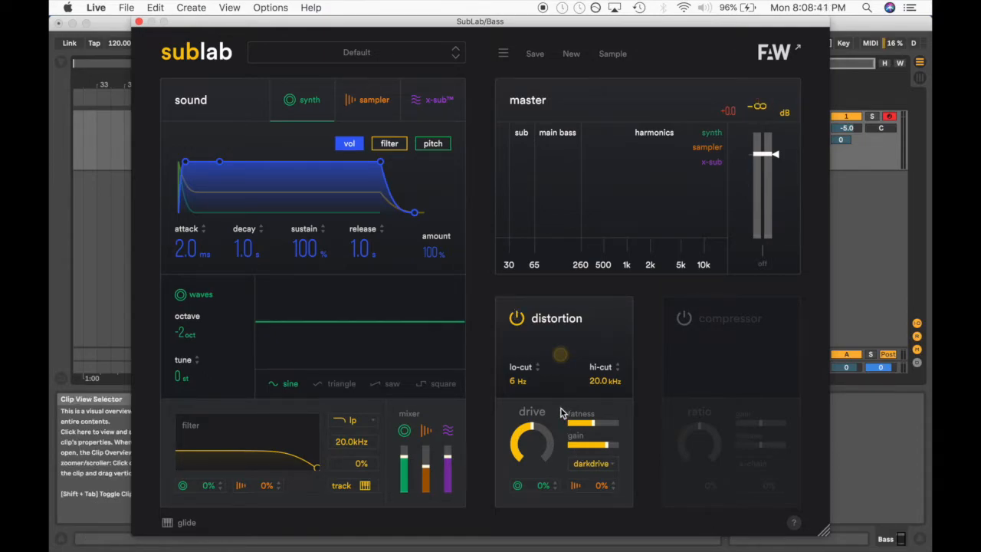
{"action": "left_click_drag", "start_coordinate": [540, 485], "coordinate": [552, 400]}
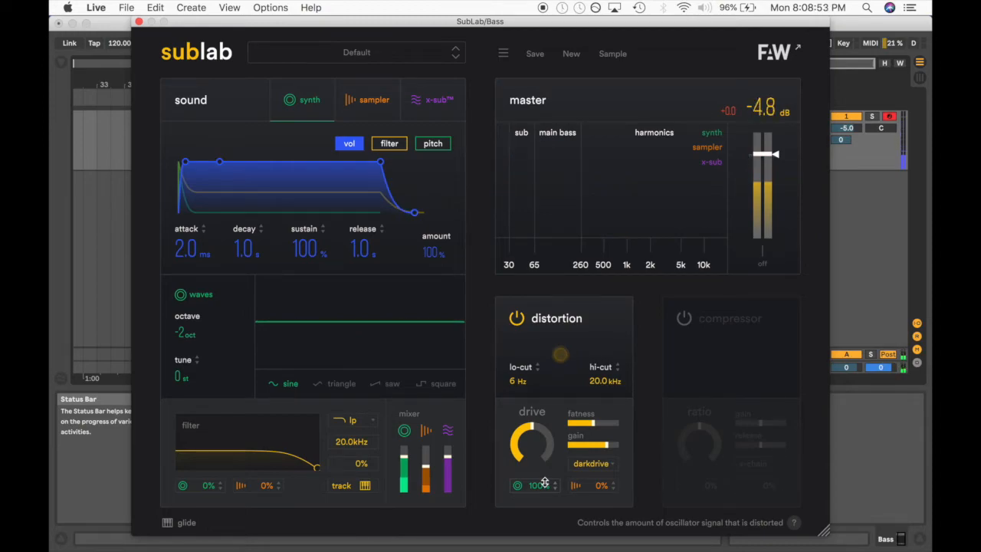
{"action": "left_click", "coordinate": [591, 466]}
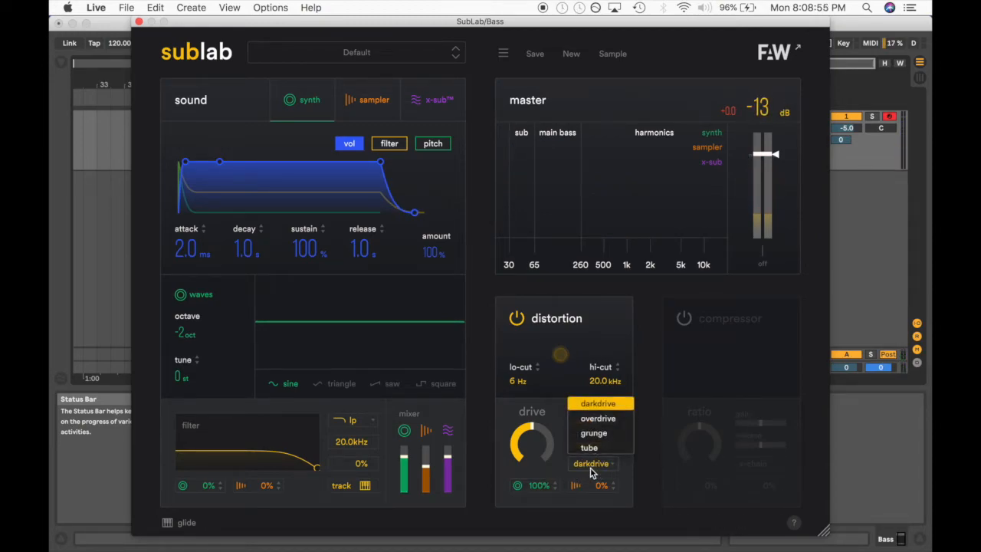
{"action": "left_click", "coordinate": [592, 420]}
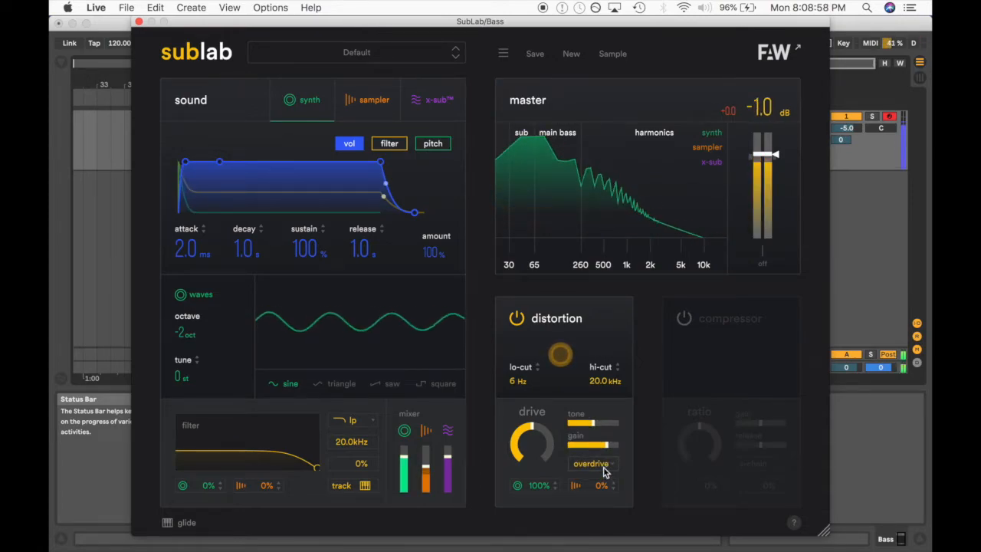
{"action": "left_click", "coordinate": [602, 469]}
{"action": "left_click", "coordinate": [597, 433]}
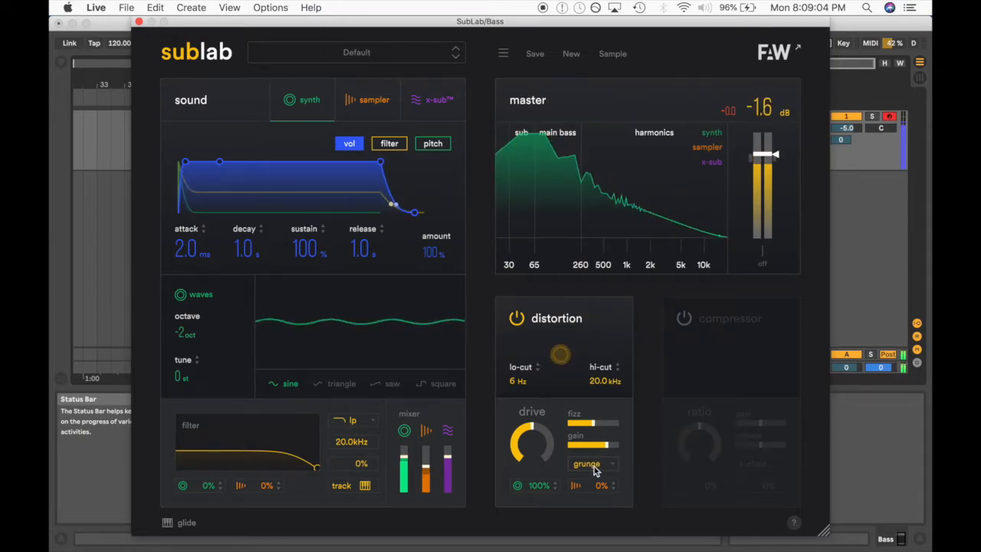
Try the triangle, saw and square waves on the distorted synth oscillator, return it to sine and keep the grunge type.
{"action": "left_click", "coordinate": [333, 387]}
{"action": "left_click", "coordinate": [381, 387]}
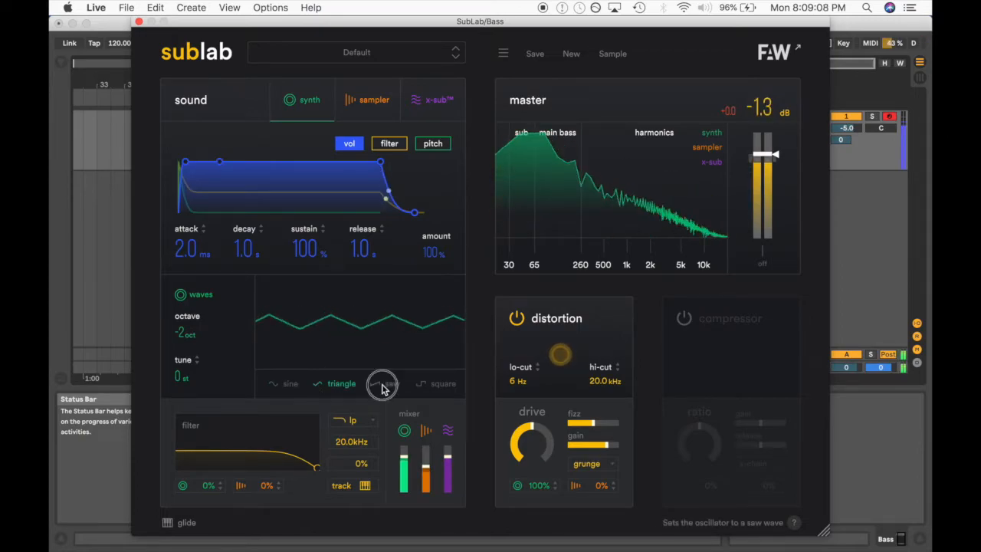
{"action": "left_click", "coordinate": [439, 387]}
{"action": "left_click", "coordinate": [280, 386]}
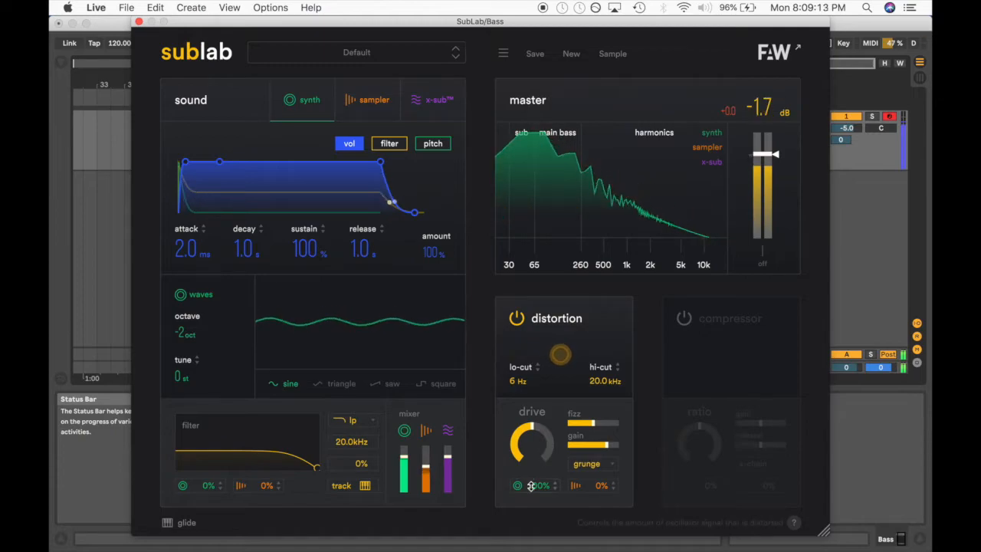
{"action": "left_click", "coordinate": [604, 469]}
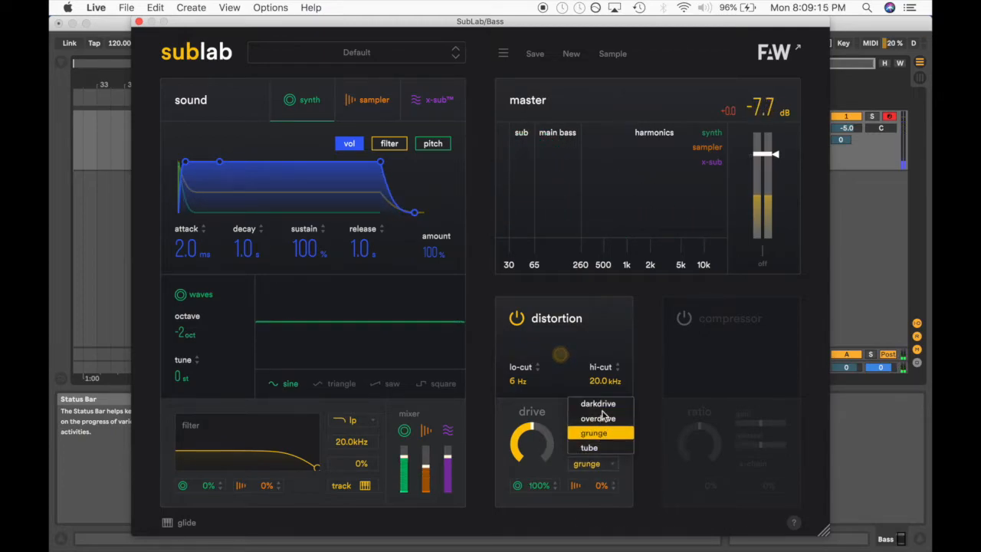
{"action": "left_click", "coordinate": [552, 501]}
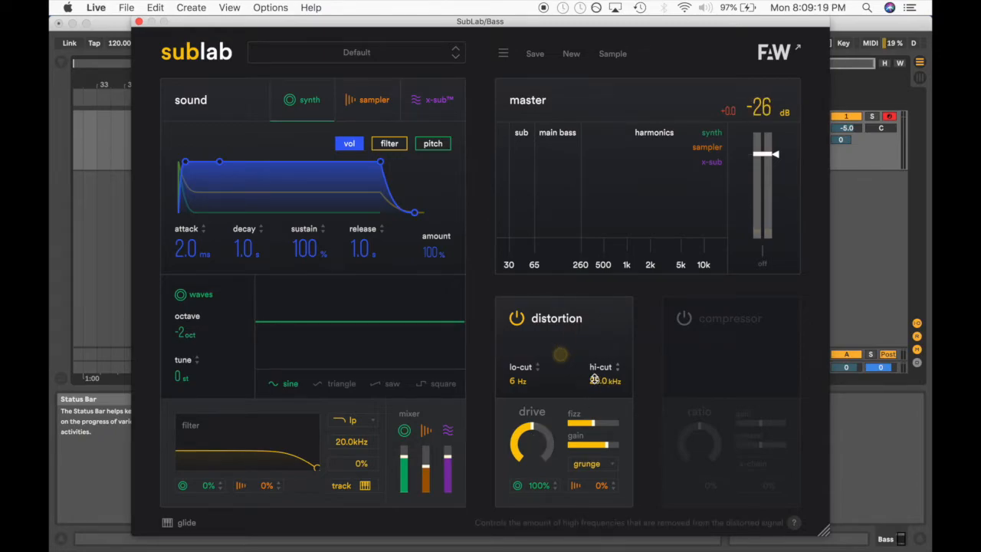
Set the distortion's hi-cut to 2.62 kHz and its lo-cut to 29 Hz, and compare the sound with the distortion bypassed.
{"action": "mouse_move", "coordinate": [603, 380]}
{"action": "left_mouse_down"}
{"action": "mouse_move", "coordinate": [606, 398]}
{"action": "mouse_move", "coordinate": [604, 389]}
{"action": "left_mouse_up"}
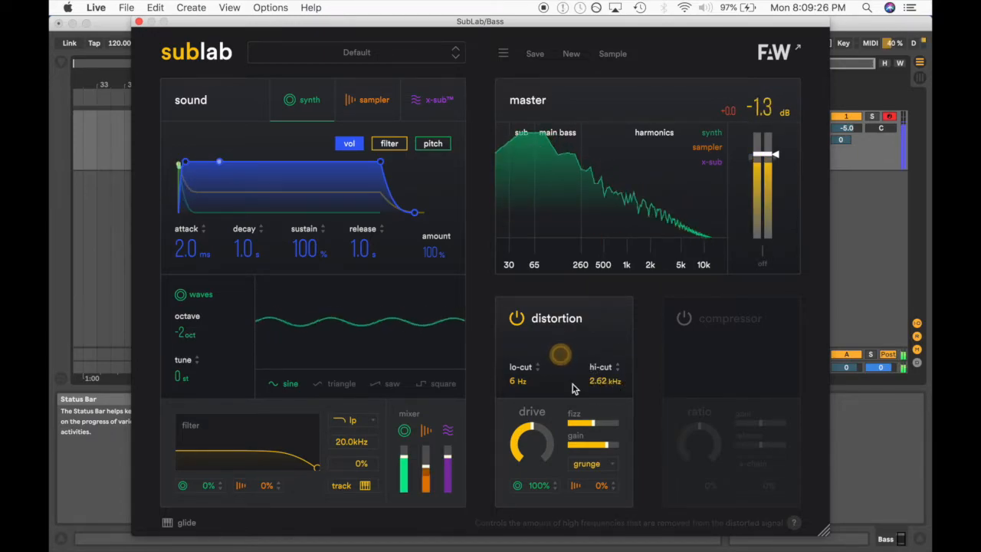
{"action": "left_click_drag", "start_coordinate": [518, 382], "coordinate": [522, 387]}
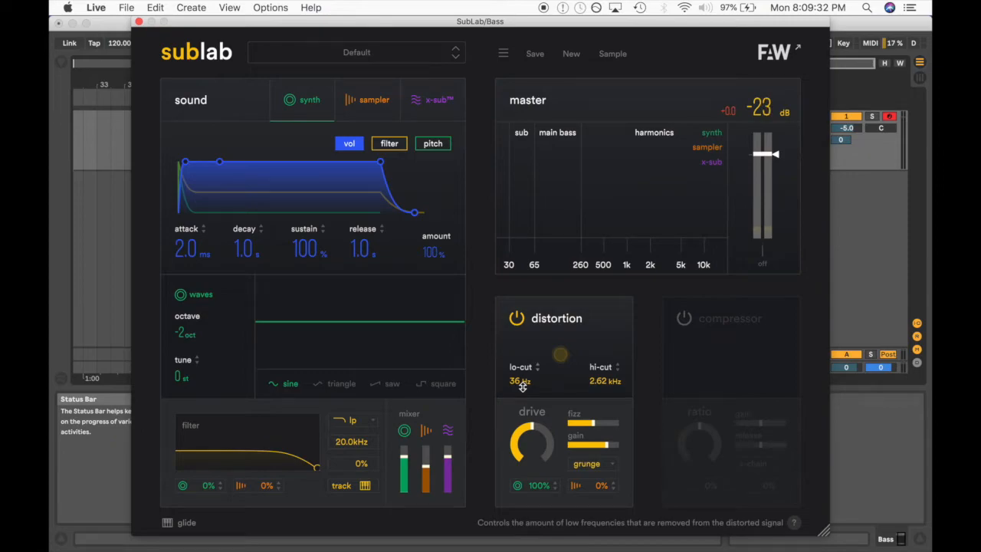
{"action": "left_click_drag", "start_coordinate": [518, 386], "coordinate": [522, 386]}
{"action": "left_click", "coordinate": [516, 319]}
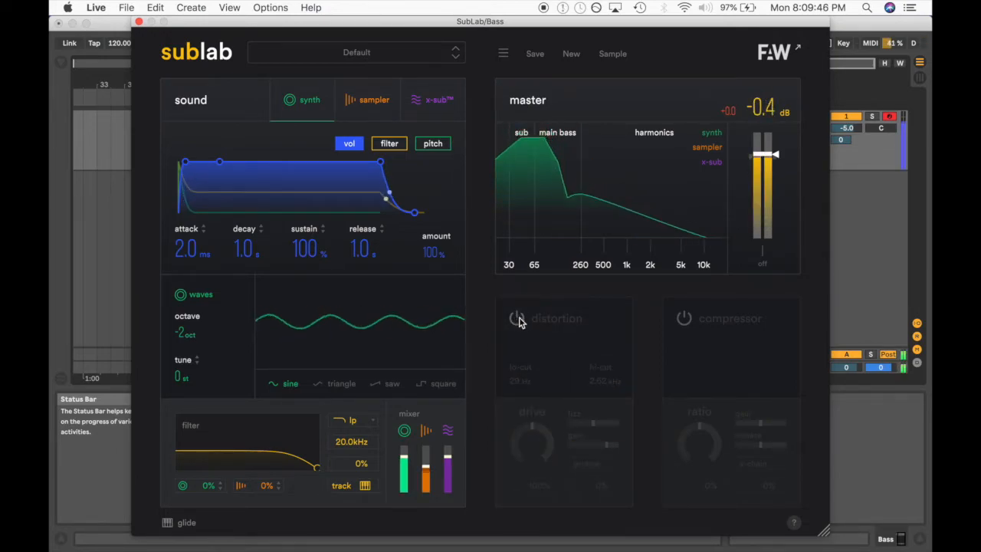
{"action": "left_click", "coordinate": [519, 319]}
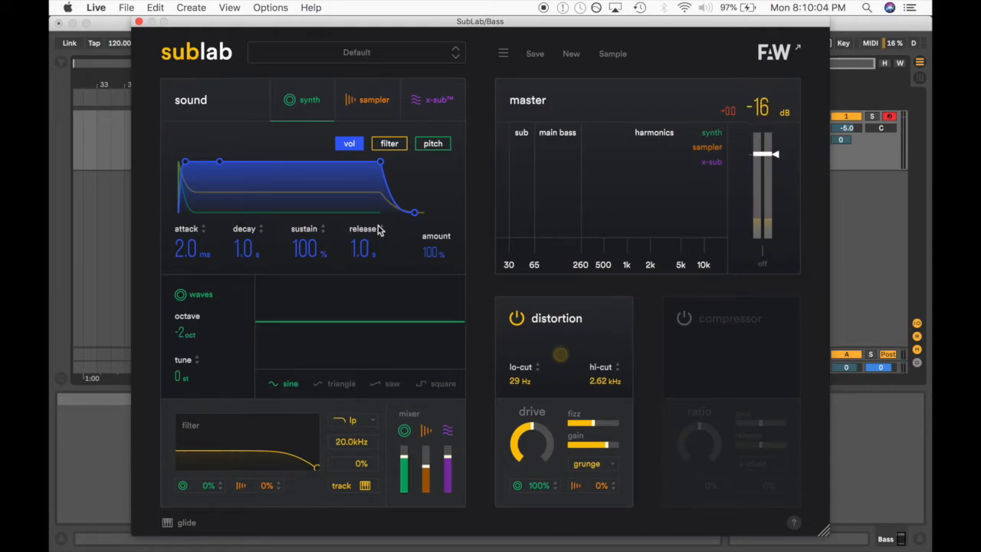
Turn on the compressor with a -3 dB threshold, 100% of the synth signal and a shorter release.
{"action": "left_click", "coordinate": [684, 321]}
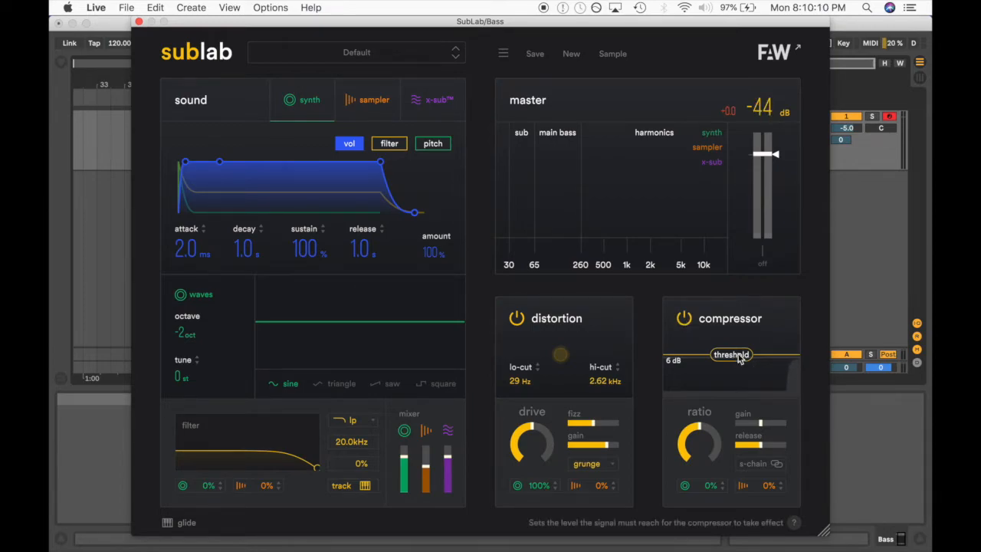
{"action": "left_click_drag", "start_coordinate": [739, 358], "coordinate": [737, 360]}
{"action": "left_click_drag", "start_coordinate": [707, 484], "coordinate": [733, 282]}
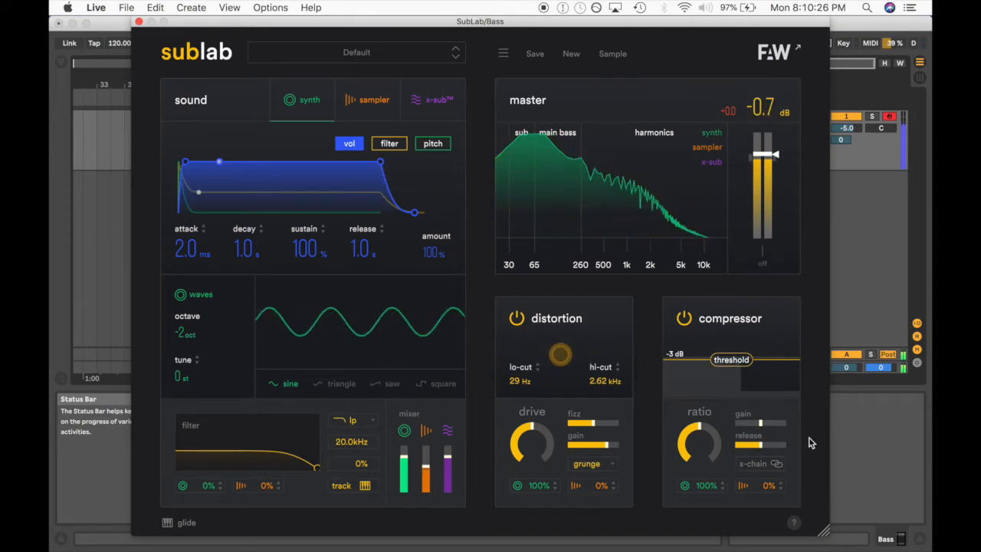
{"action": "left_click_drag", "start_coordinate": [761, 451], "coordinate": [742, 446]}
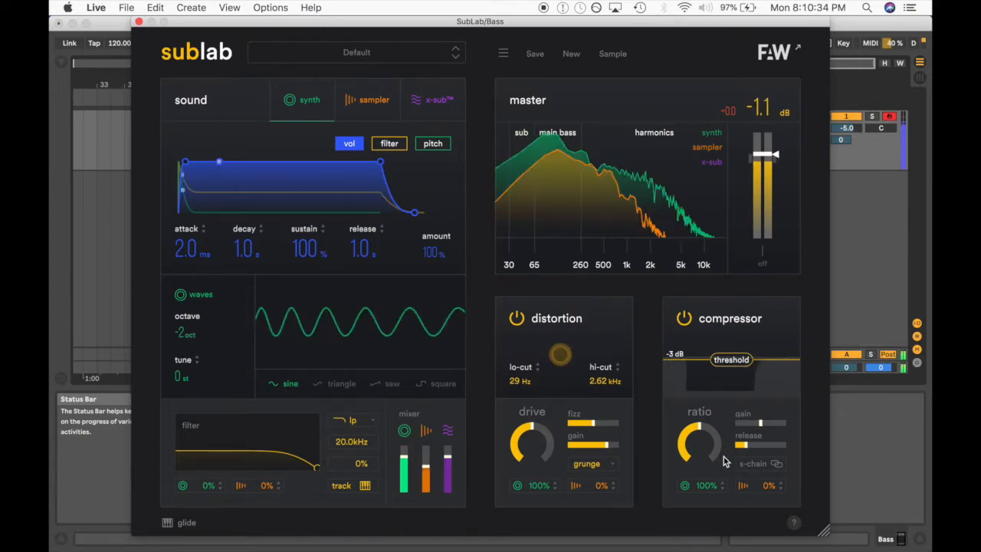
Lower the compressor's threshold to -10 dB and compare the bass with the compressor off and on.
{"action": "left_click_drag", "start_coordinate": [733, 360], "coordinate": [723, 365]}
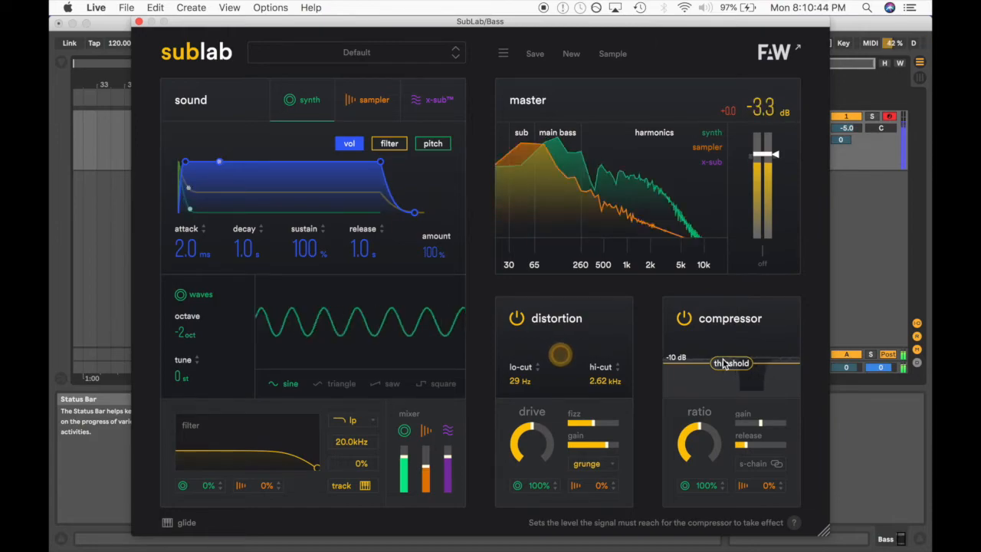
{"action": "left_click", "coordinate": [683, 319]}
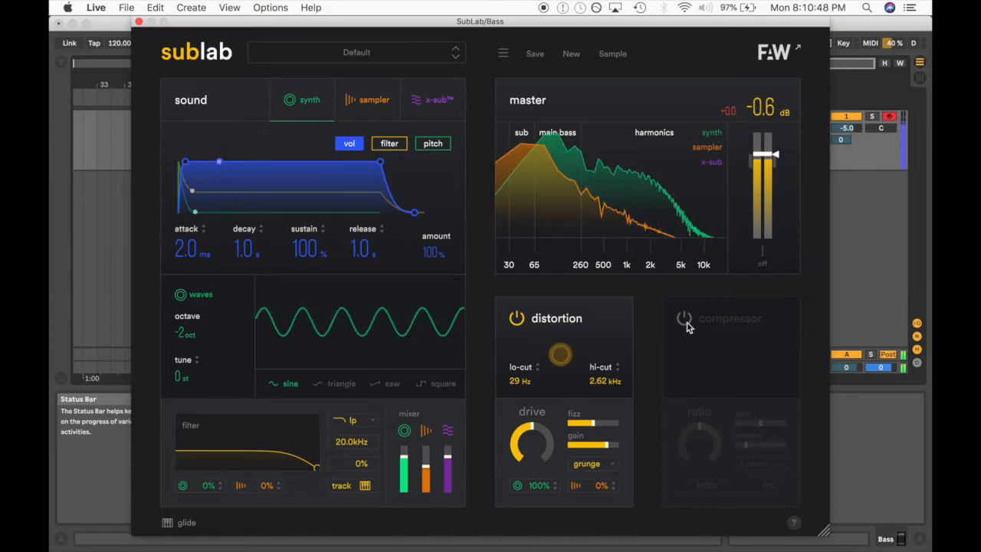
{"action": "left_click", "coordinate": [685, 320]}
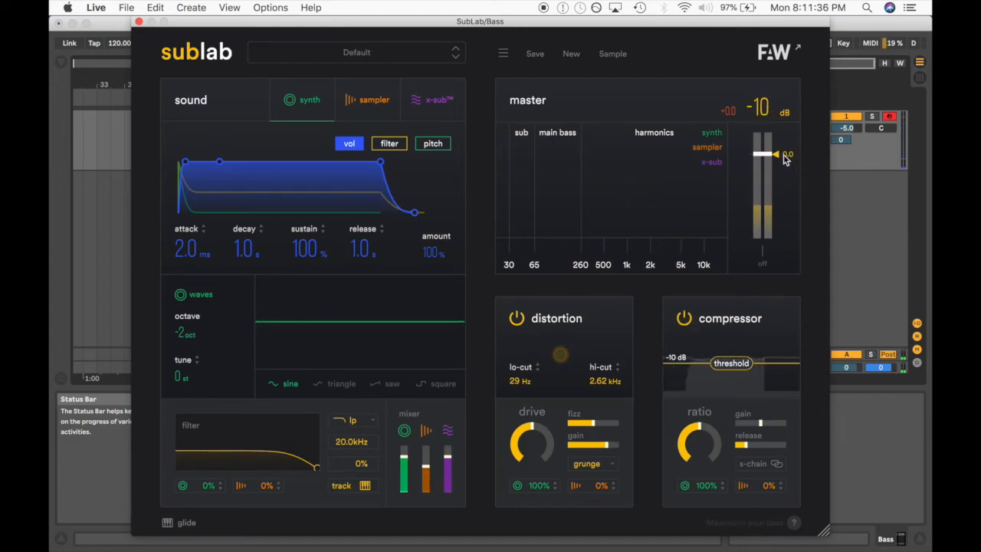
Lower the master output level below 0 dB and shift the plugin window slightly sideways.
{"action": "mouse_move", "coordinate": [769, 156]}
{"action": "left_mouse_down"}
{"action": "mouse_move", "coordinate": [765, 168]}
{"action": "mouse_move", "coordinate": [776, 167]}
{"action": "left_mouse_up"}
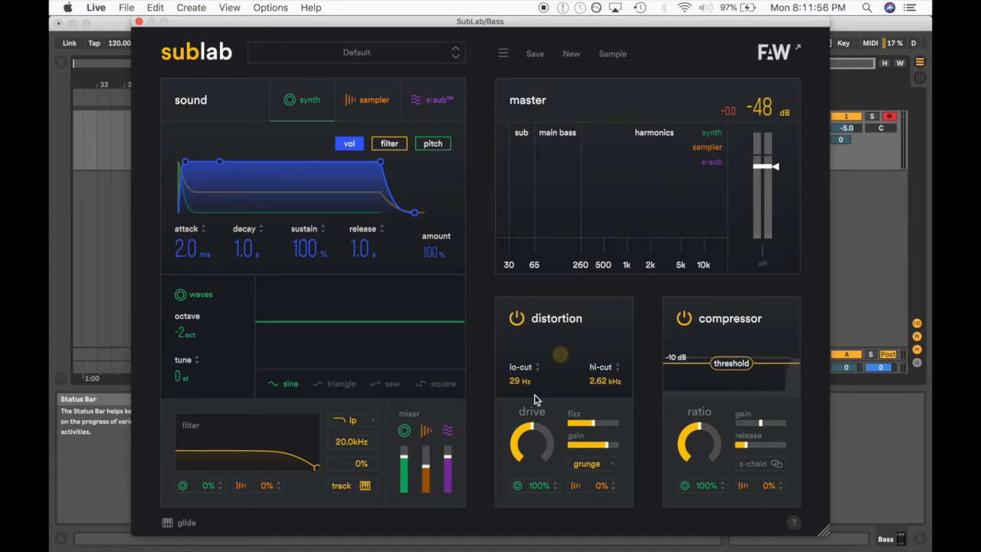
{"action": "left_click_drag", "start_coordinate": [465, 19], "coordinate": [447, 20]}
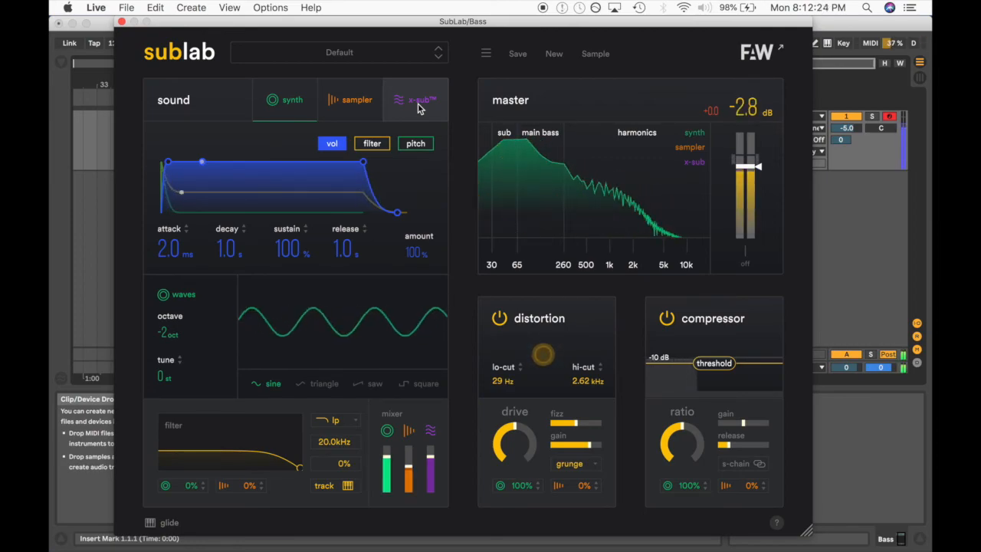
Save the preset under the name My 808 in My Subs.
{"action": "left_click", "coordinate": [515, 53]}
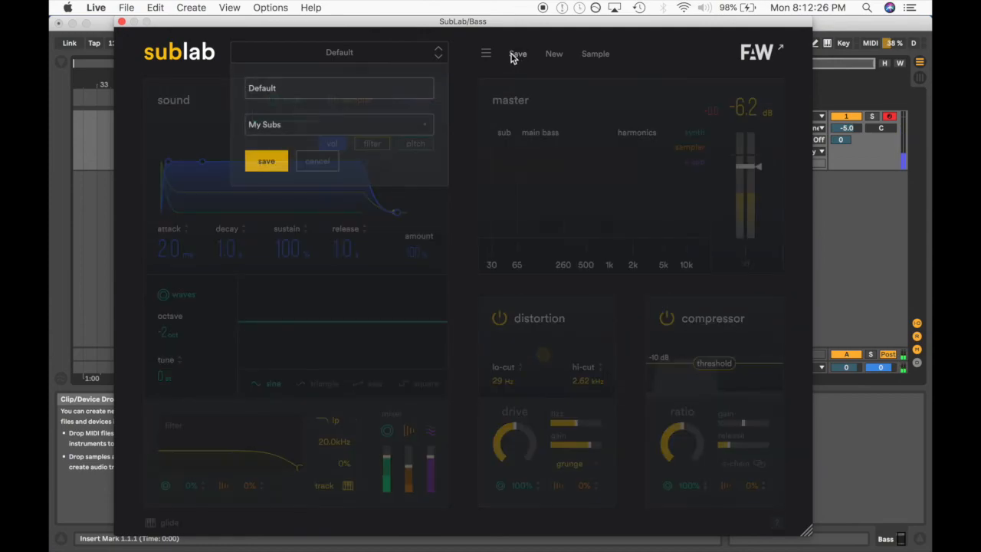
{"action": "double_click", "coordinate": [264, 88]}
{"action": "type", "text": "My 808"}
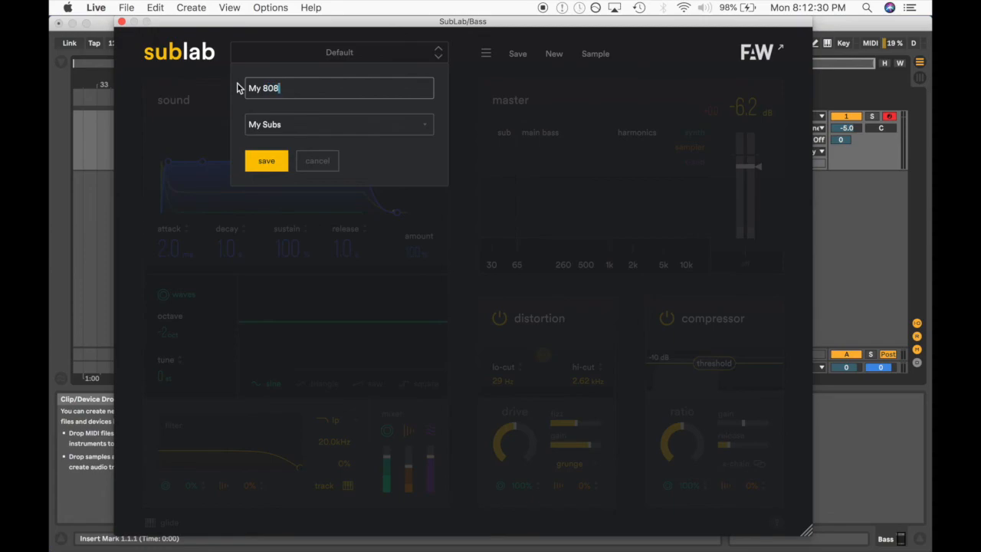